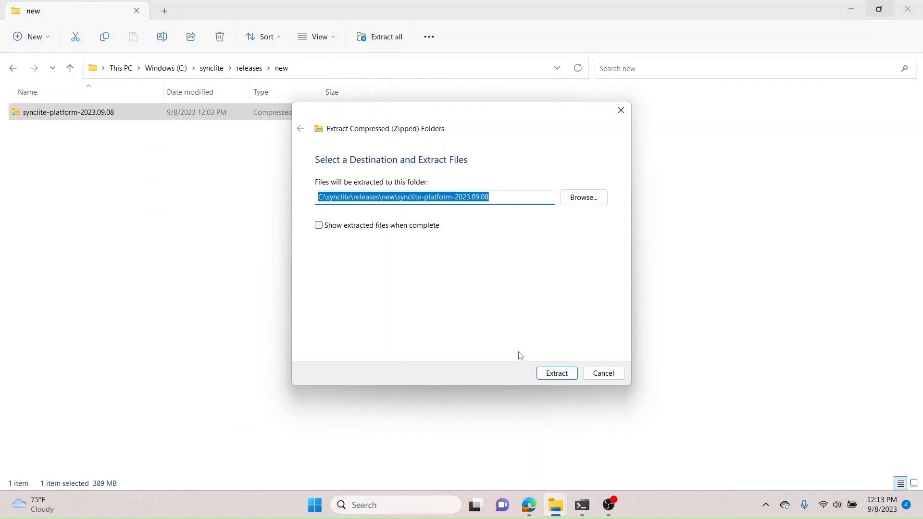
Step: Extract the synclite-platform-2023.09.08 archive to its default folder and open the extracted folder
{"action": "left_click", "coordinate": [551, 372]}
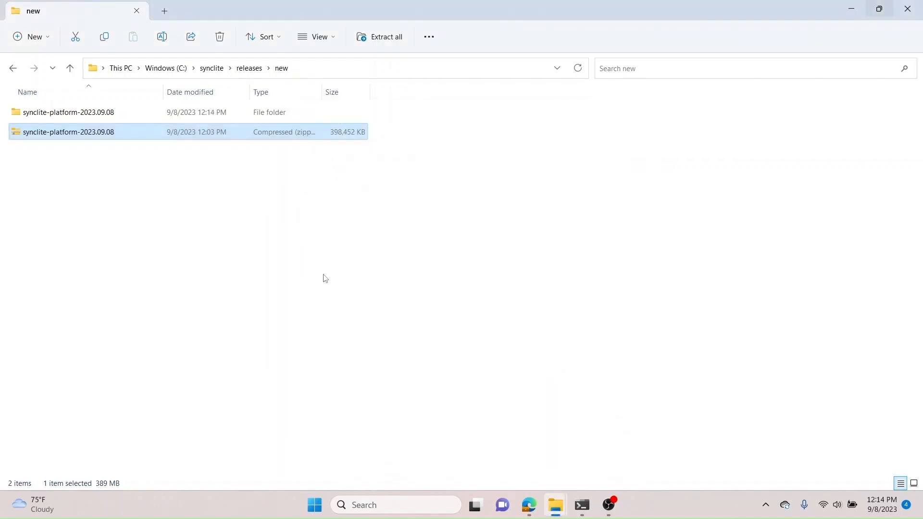
{"action": "double_click", "coordinate": [67, 115]}
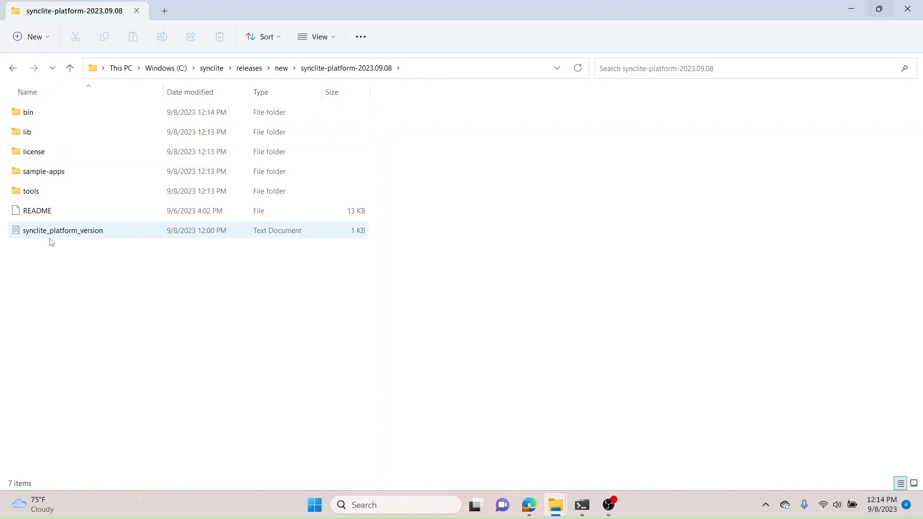
Step: Open the README file in Notepad, read through it to the end, and close it
{"action": "left_click", "coordinate": [51, 213]}
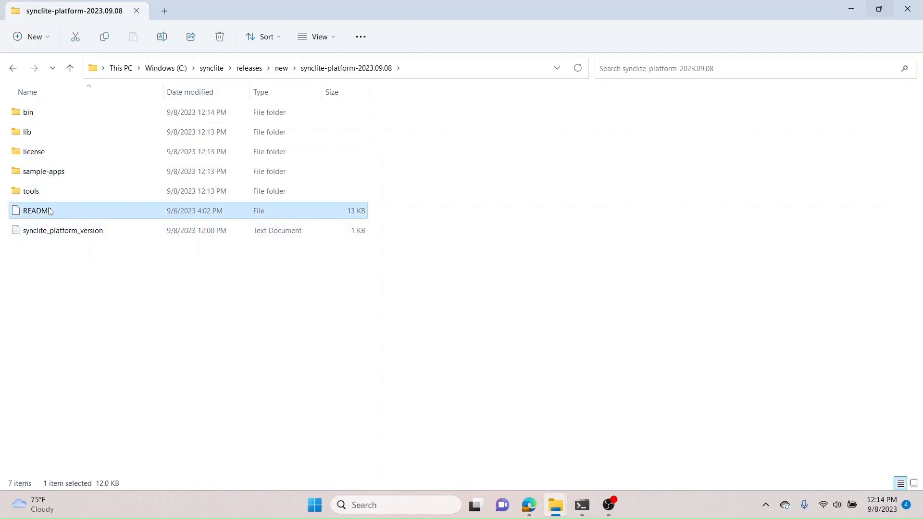
{"action": "right_click", "coordinate": [51, 213]}
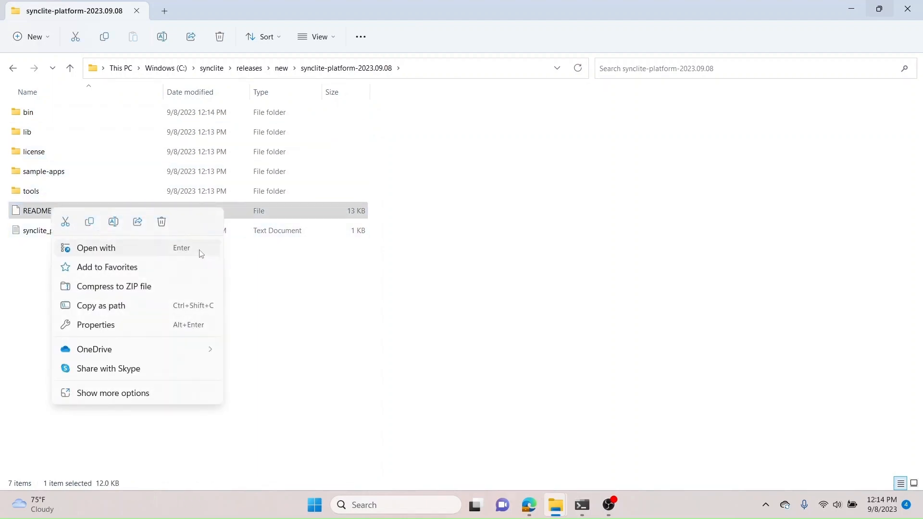
{"action": "left_click", "coordinate": [201, 251]}
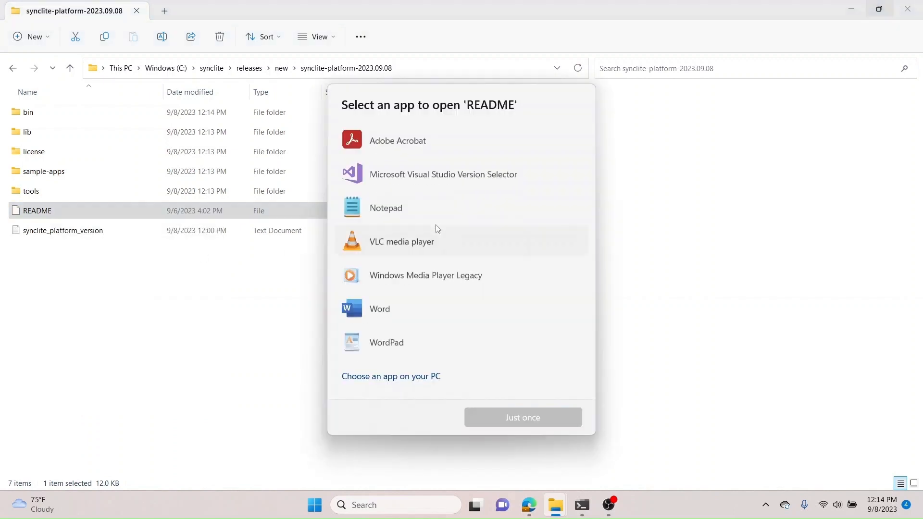
{"action": "double_click", "coordinate": [405, 217]}
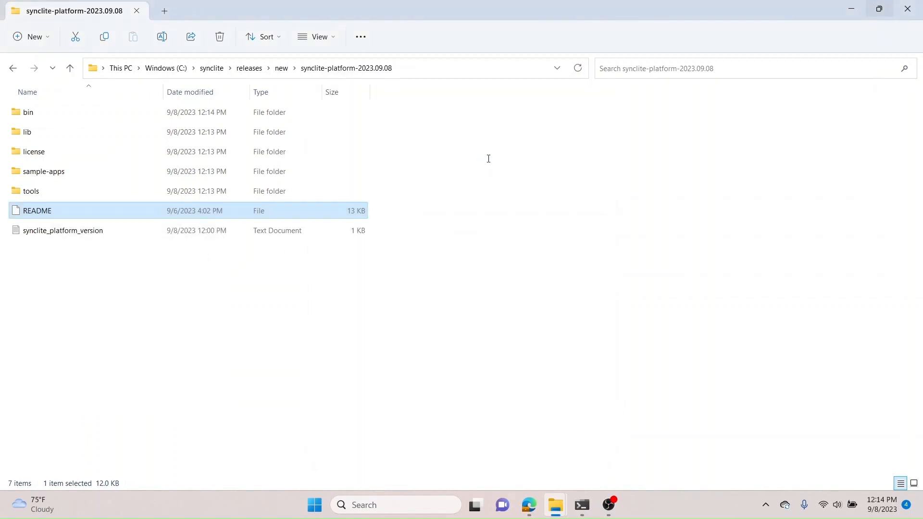
{"action": "double_click", "coordinate": [562, 85]}
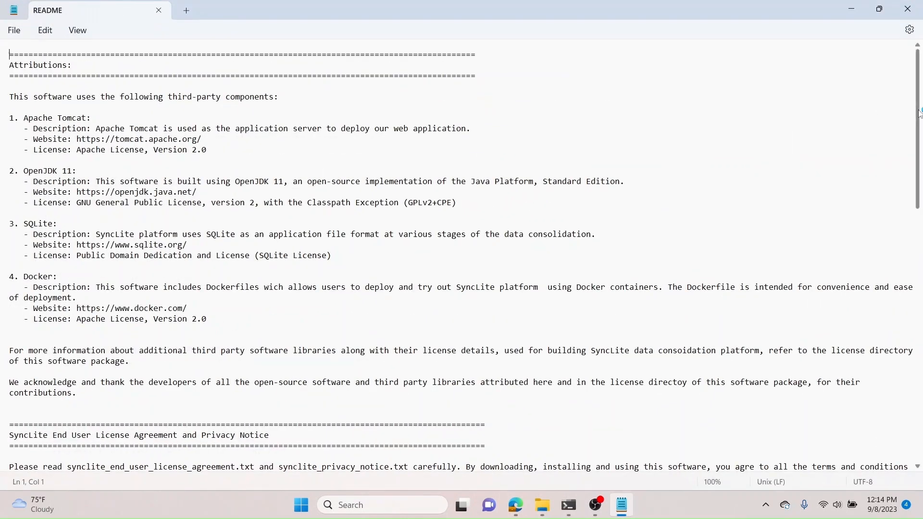
{"action": "left_click_drag", "start_coordinate": [919, 115], "coordinate": [920, 438]}
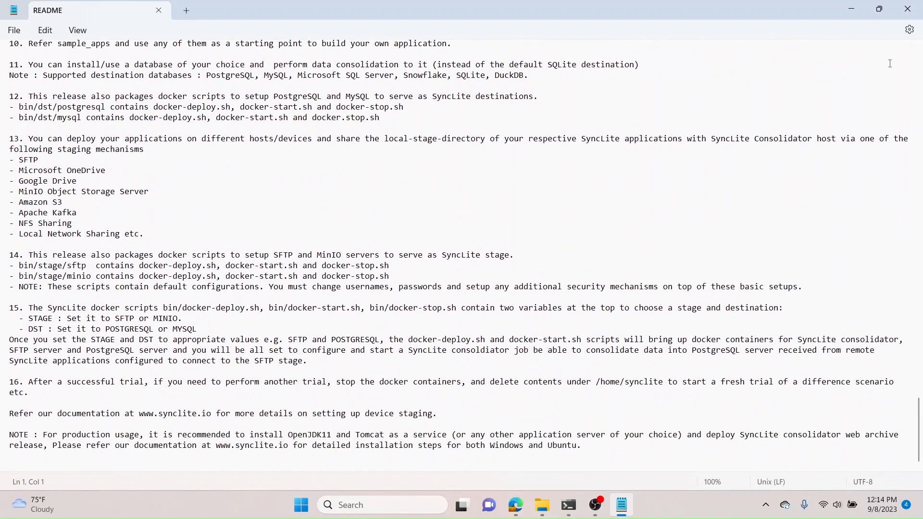
{"action": "left_click", "coordinate": [907, 9]}
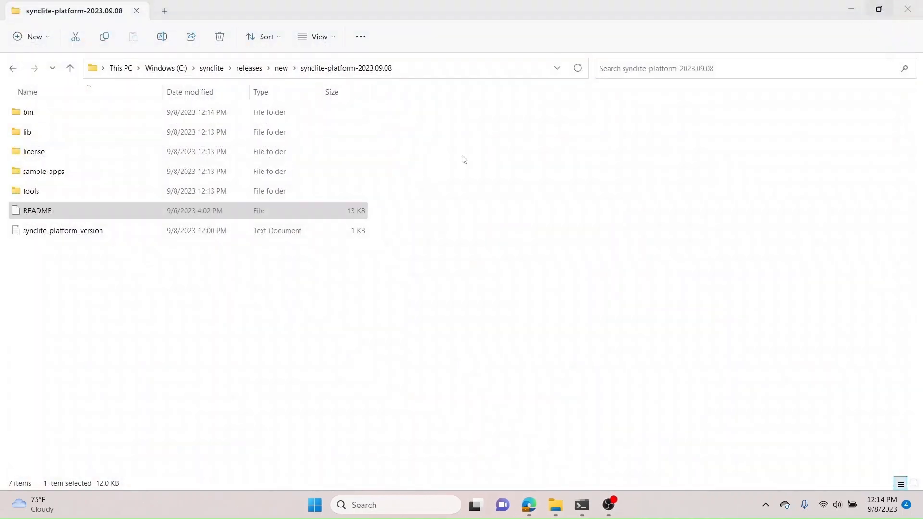
Step: Open the license folder and read through the synclite_end_user_license_agreement document, then close it
{"action": "double_click", "coordinate": [34, 154]}
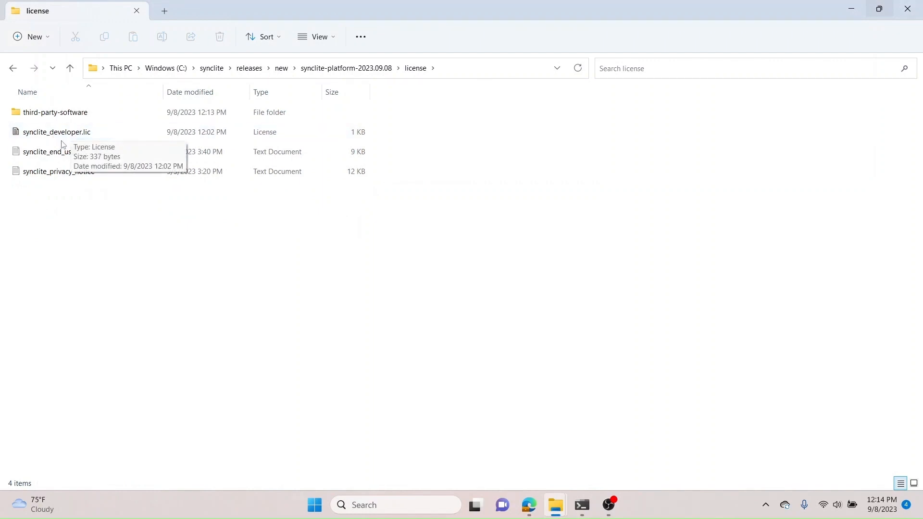
{"action": "double_click", "coordinate": [45, 152]}
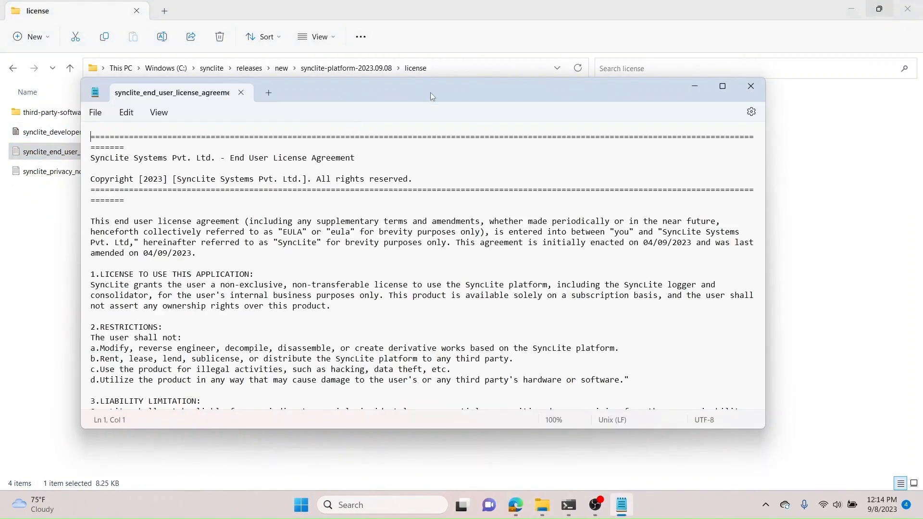
{"action": "double_click", "coordinate": [437, 86]}
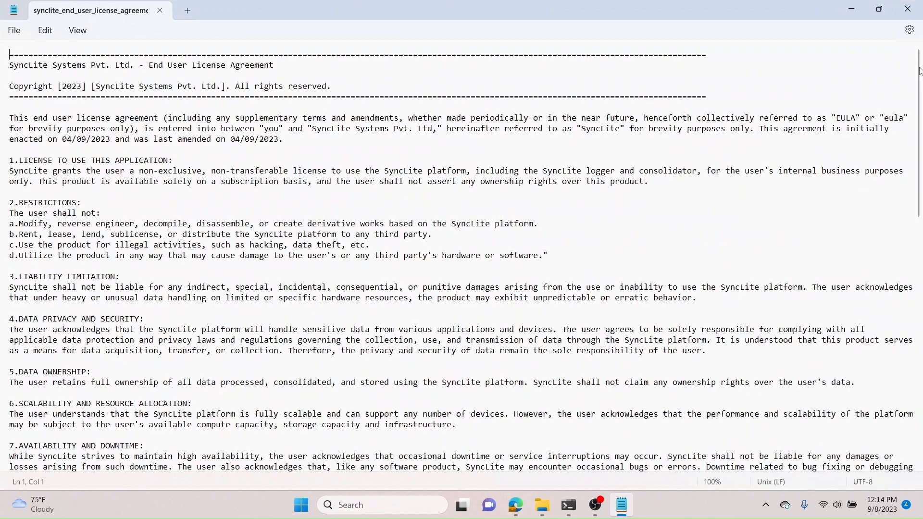
{"action": "left_click_drag", "start_coordinate": [918, 71], "coordinate": [920, 329]}
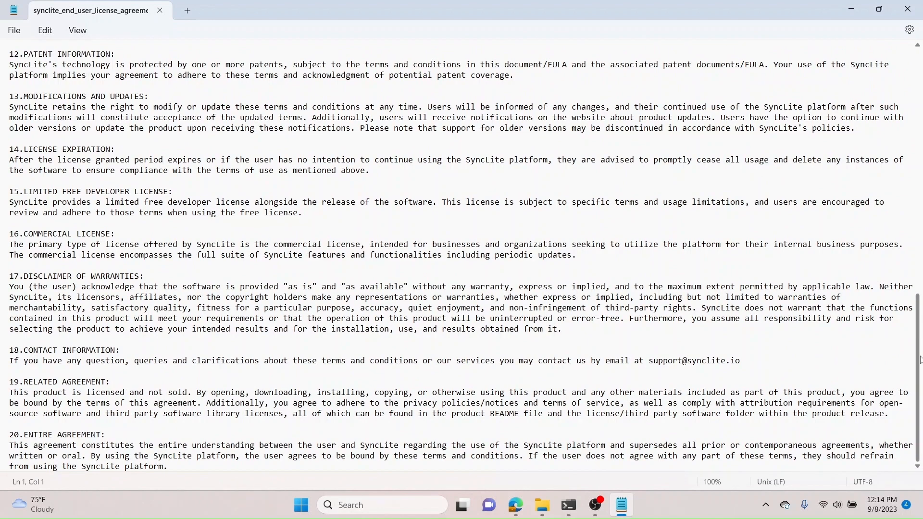
{"action": "left_click", "coordinate": [907, 9]}
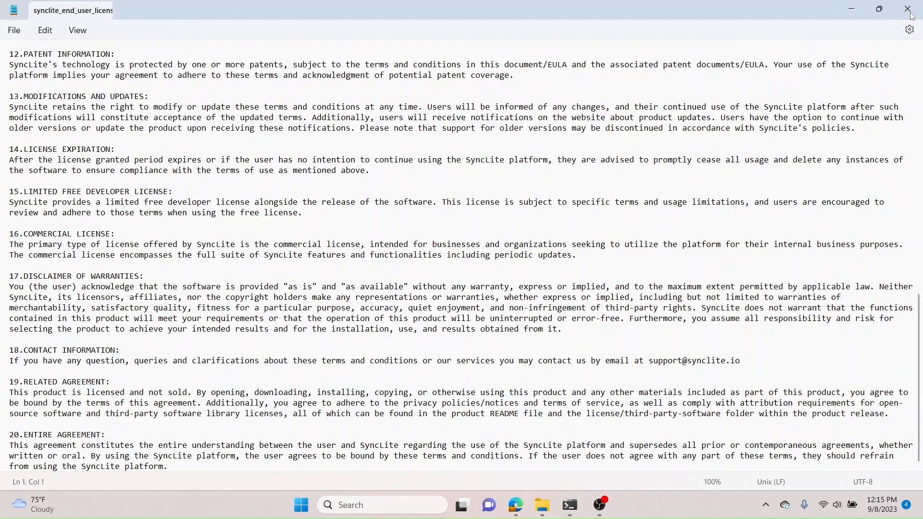
Step: Open synclite_privacy_notice, read through it to the end, and close it
{"action": "double_click", "coordinate": [89, 171]}
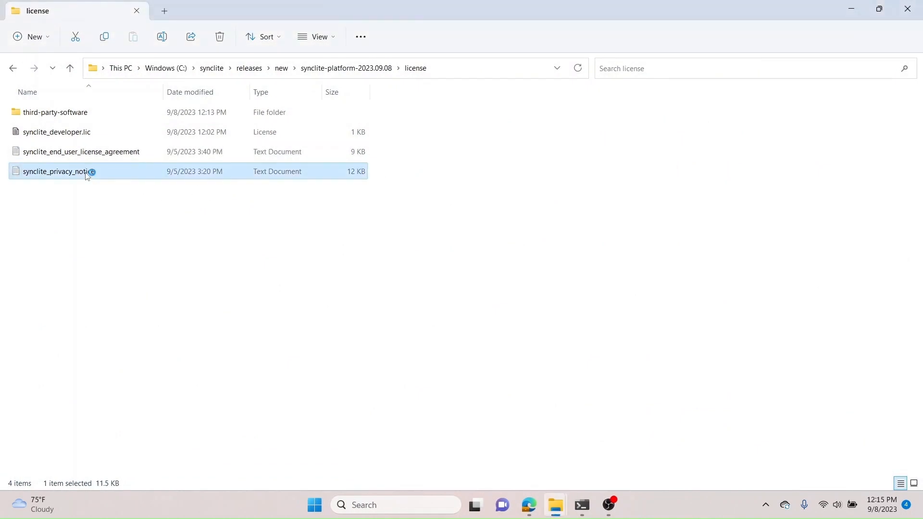
{"action": "double_click", "coordinate": [594, 88]}
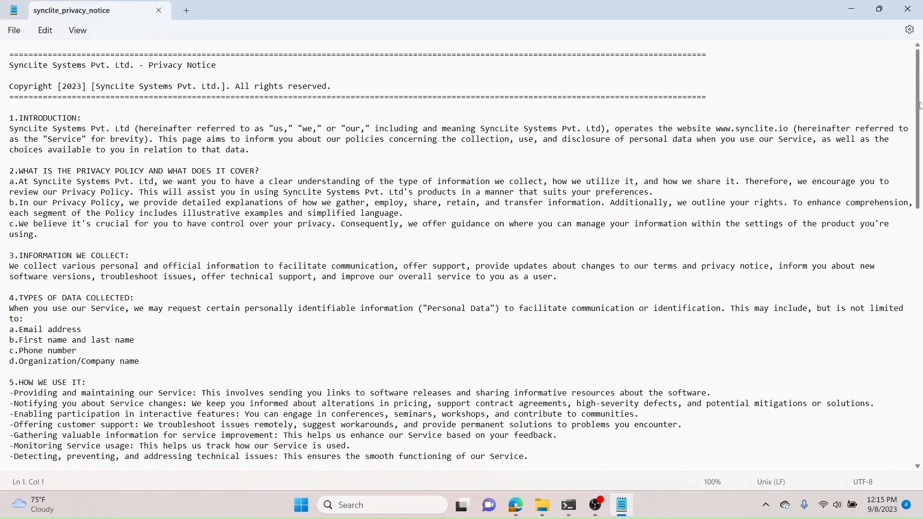
{"action": "left_click_drag", "start_coordinate": [920, 105], "coordinate": [920, 393]}
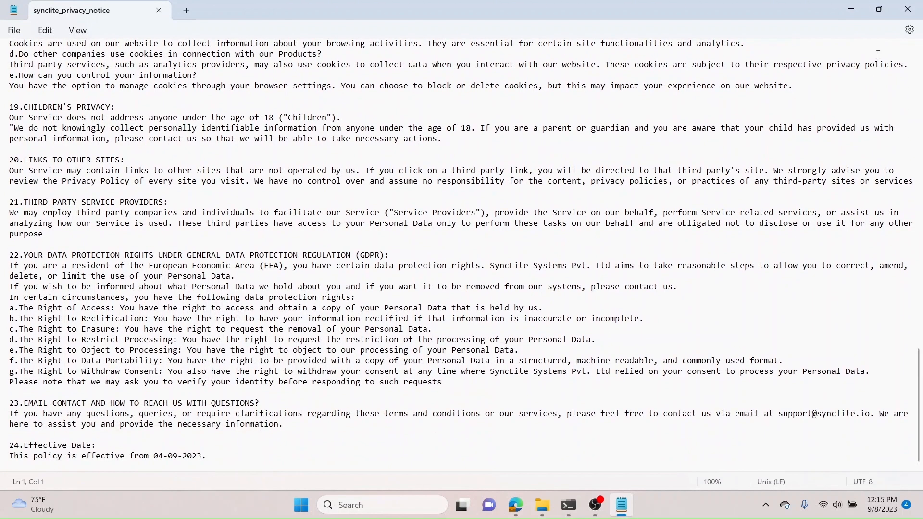
{"action": "left_click", "coordinate": [906, 9]}
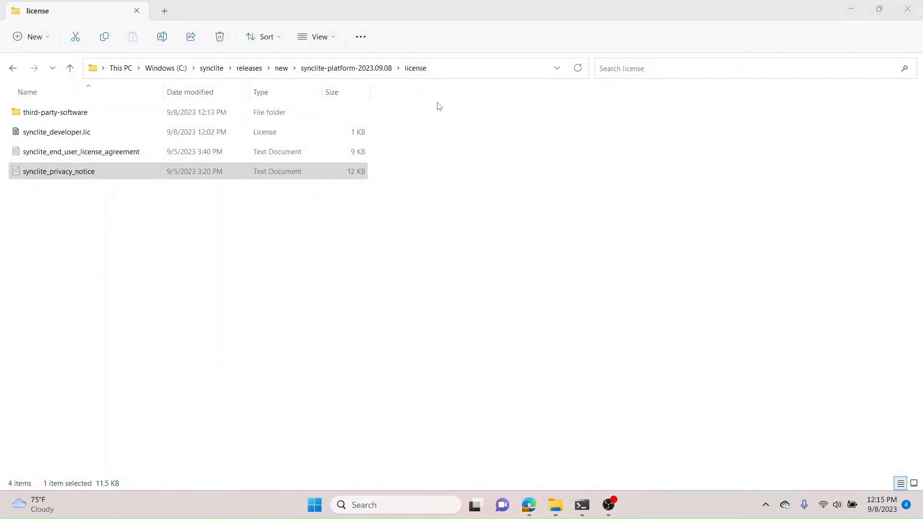
Step: Go back to the release folder, open the bin folder, and copy its full path
{"action": "left_click", "coordinate": [379, 72]}
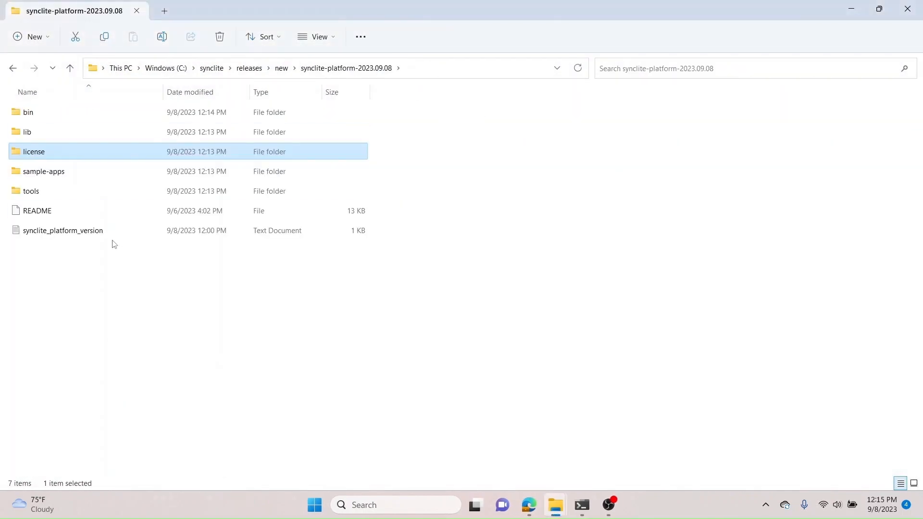
{"action": "double_click", "coordinate": [30, 112]}
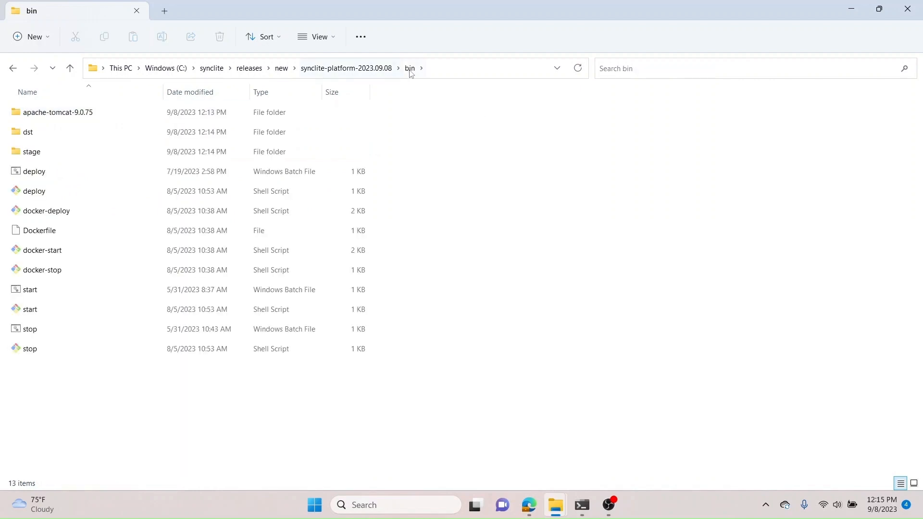
{"action": "left_click", "coordinate": [433, 68]}
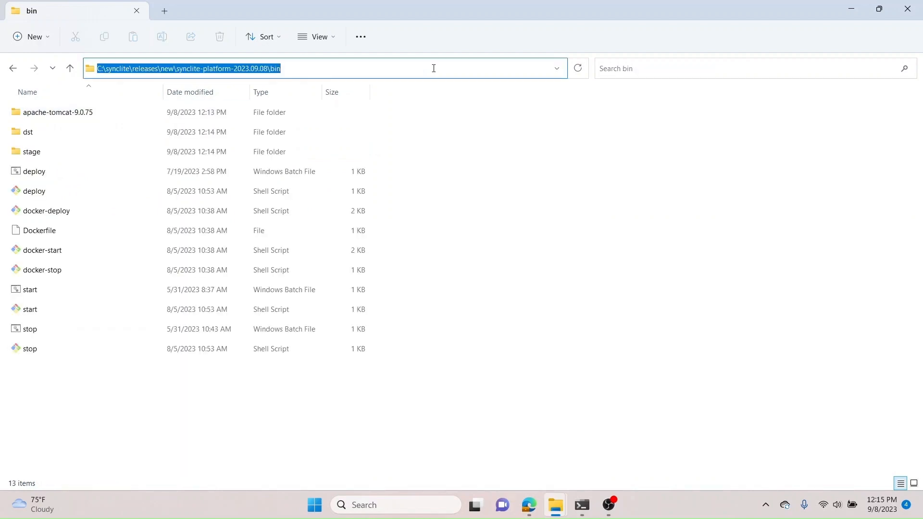
{"action": "right_click", "coordinate": [234, 64]}
{"action": "left_click", "coordinate": [270, 102]}
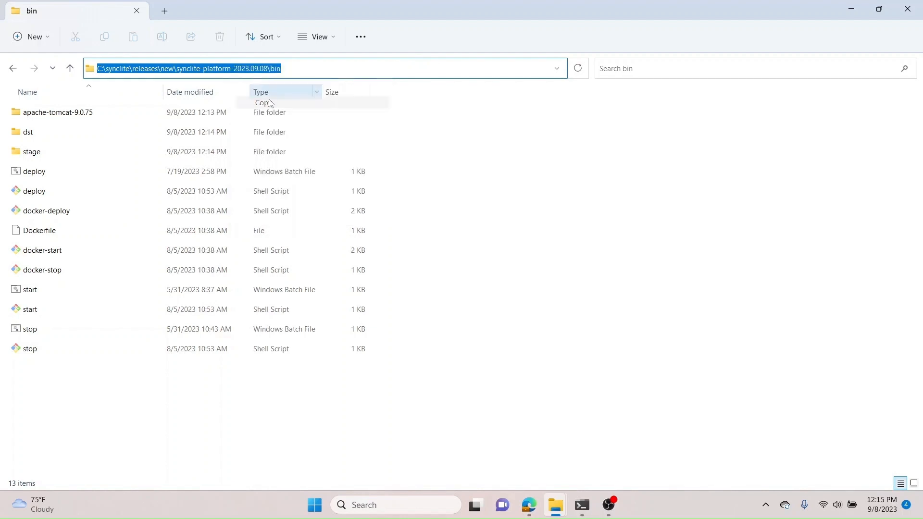
Step: In Command Prompt, change directory to the copied bin folder path
{"action": "left_click", "coordinate": [582, 505]}
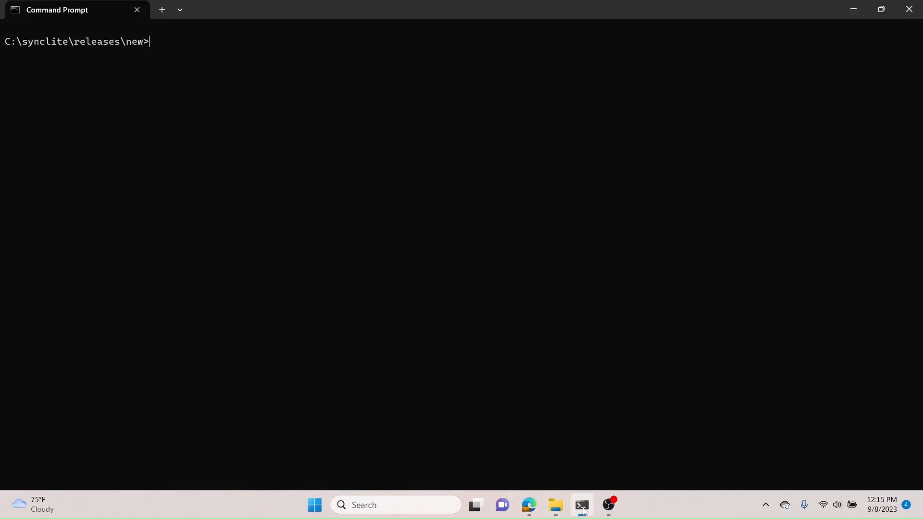
{"action": "type", "text": "cd"}
{"action": "key", "text": "ctrl+v"}
{"action": "key", "text": "Return"}
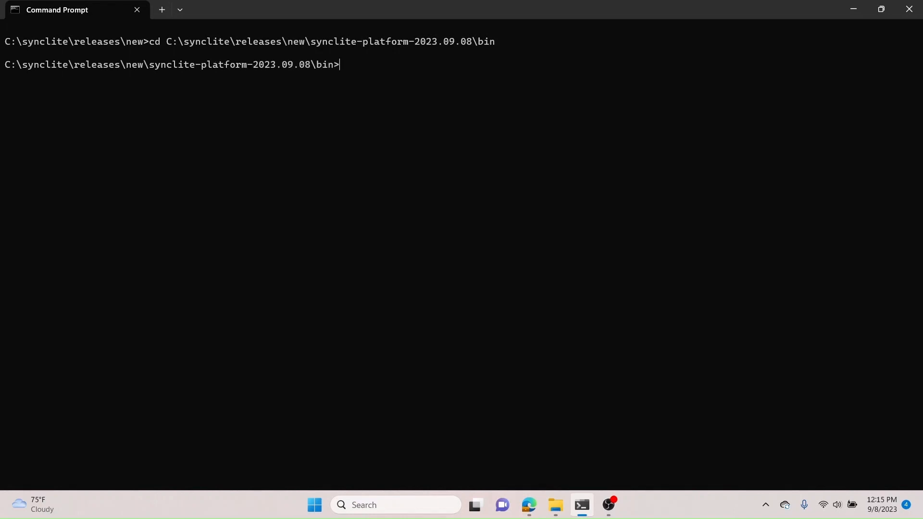
Step: Run .\deploy.bat from the bin folder
{"action": "type", "text": ".\\deploy.bat"}
{"action": "key", "text": "Return"}
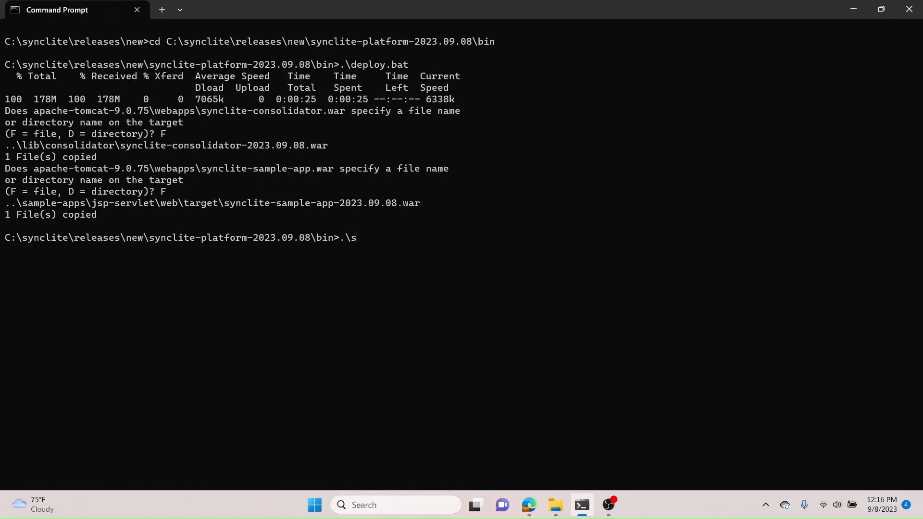
Step: Run .\start.bat to launch Tomcat for SyncLite
{"action": "type", "text": "tart.bat"}
{"action": "key", "text": "Return"}
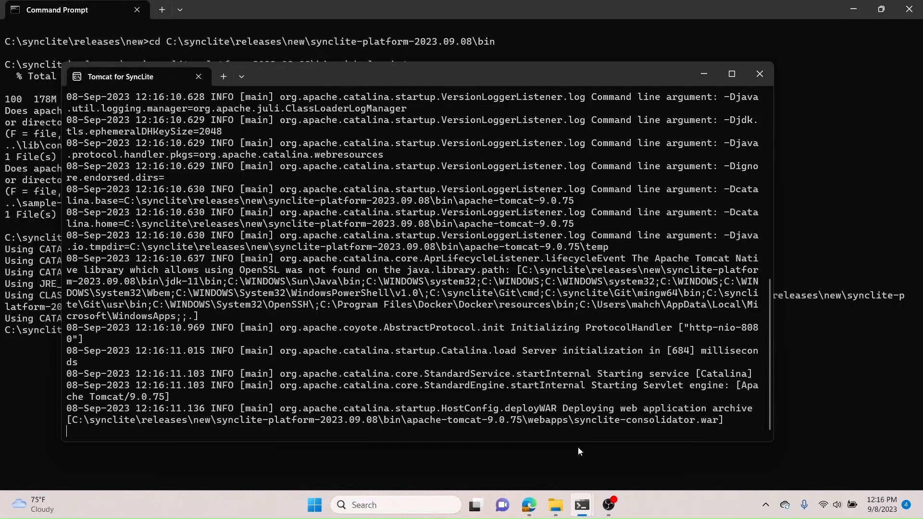
Step: Switch to the browser and open localhost:8080
{"action": "left_click", "coordinate": [534, 506]}
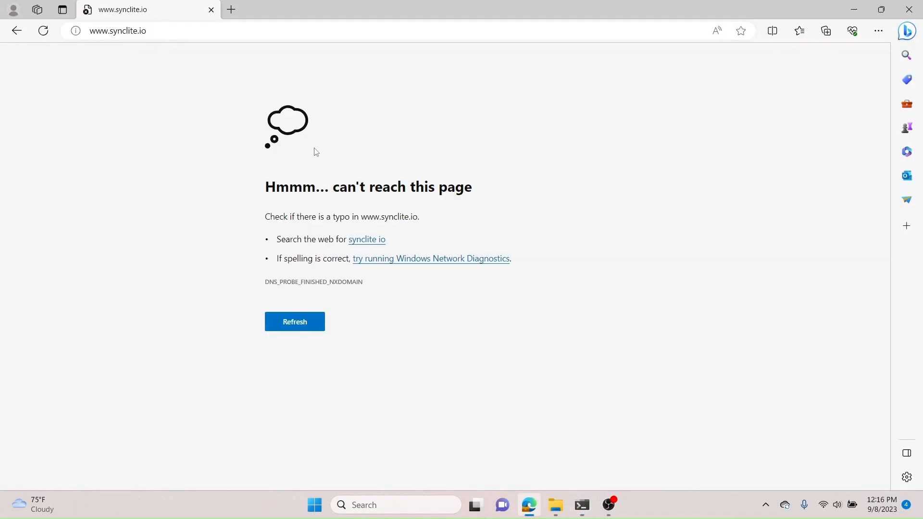
{"action": "left_click", "coordinate": [217, 35]}
{"action": "type", "text": "loc"}
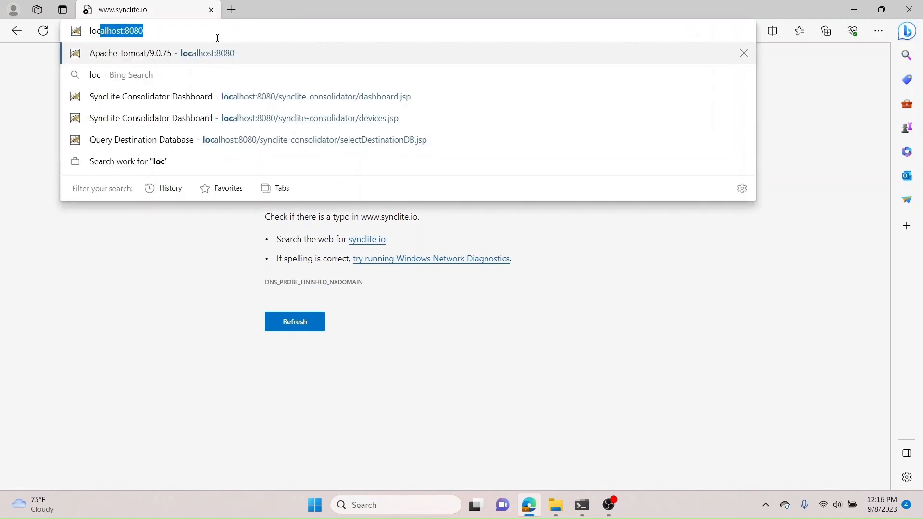
{"action": "type", "text": "al"}
{"action": "key", "text": "Right"}
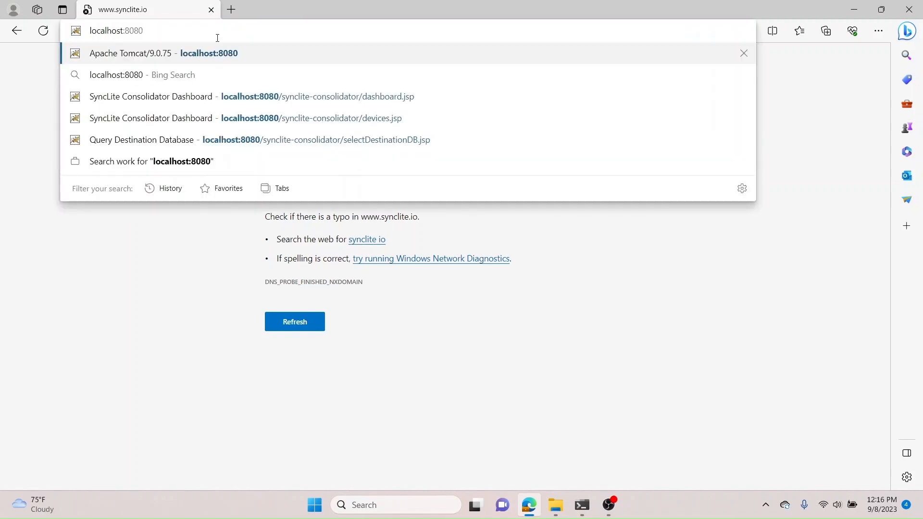
{"action": "key", "text": "Return"}
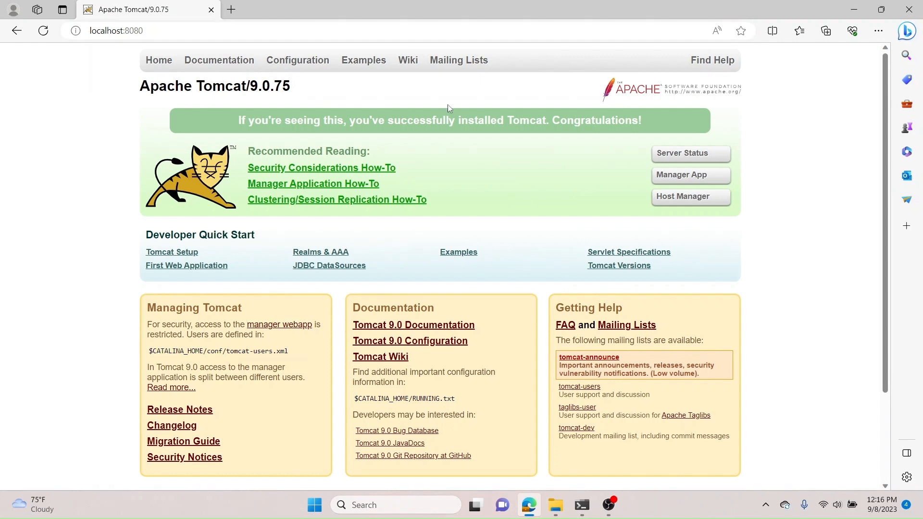
Step: Open the Tomcat Manager App, sign in with the manager username and password, and decline saving the password
{"action": "left_click", "coordinate": [683, 177]}
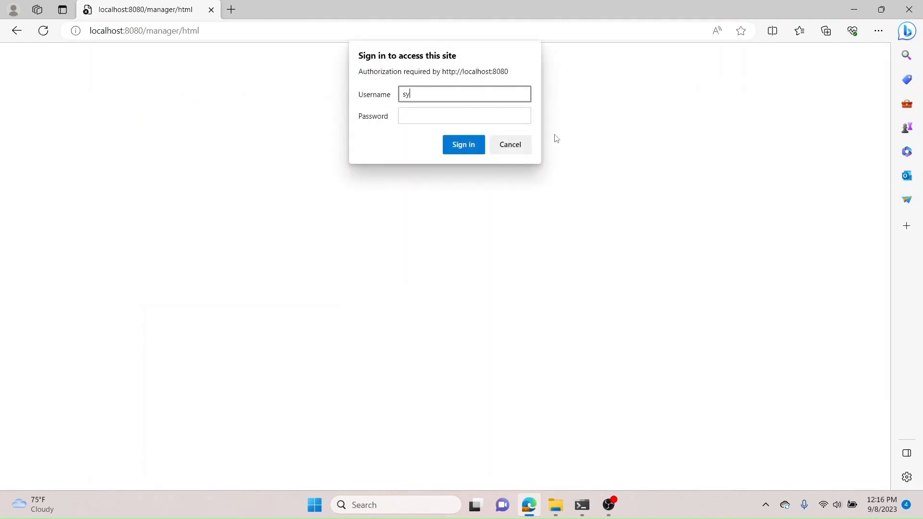
{"action": "key", "text": "Tab"}
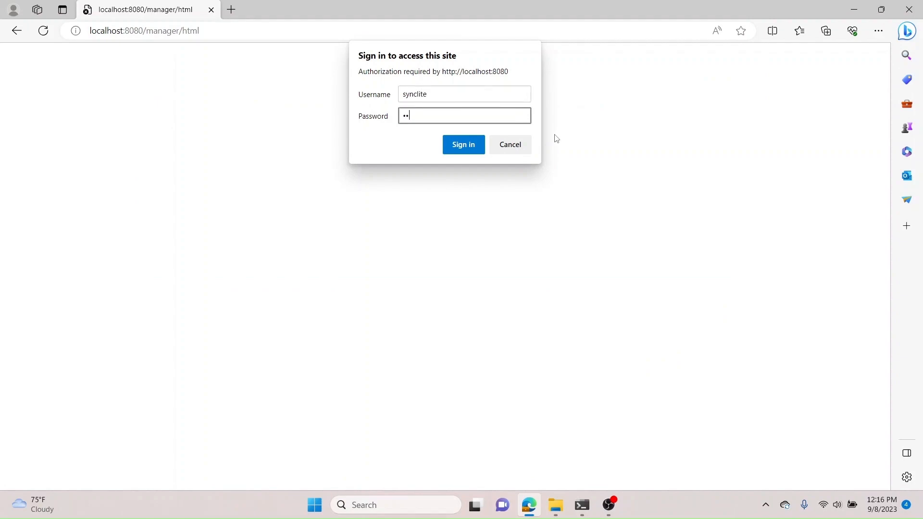
{"action": "left_click", "coordinate": [464, 146]}
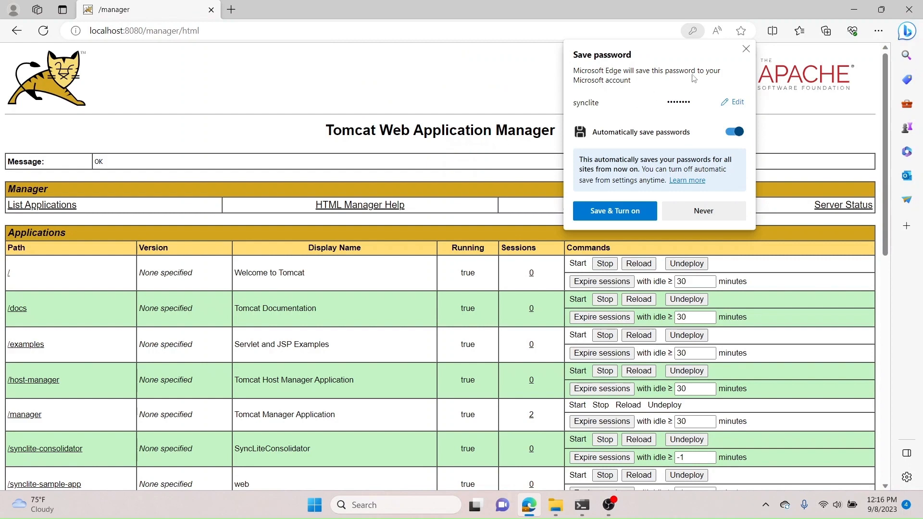
{"action": "left_click", "coordinate": [689, 217]}
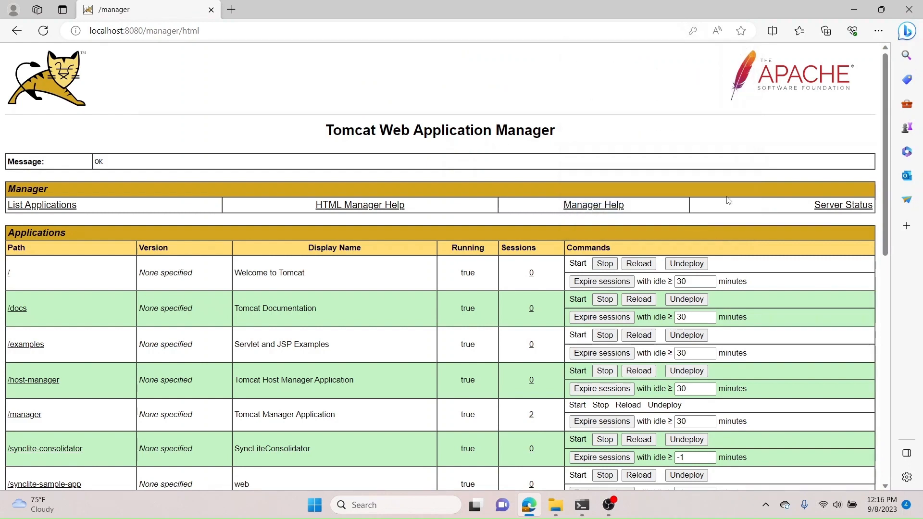
Step: Review the list of deployed applications in the Tomcat Web Application Manager
{"action": "left_click_drag", "start_coordinate": [884, 87], "coordinate": [883, 154]}
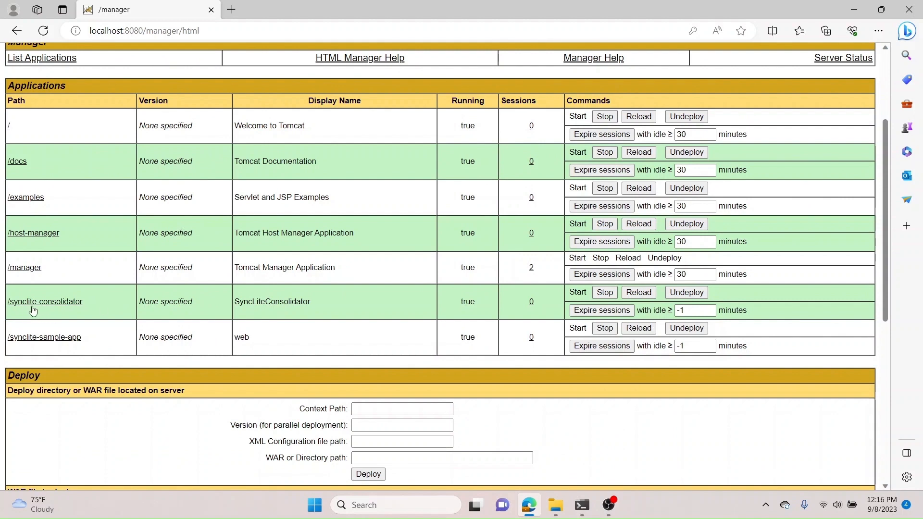
Step: Open the synclite-consolidator and synclite-sample-app applications each in a new browser tab
{"action": "right_click", "coordinate": [63, 305]}
{"action": "left_click", "coordinate": [93, 313]}
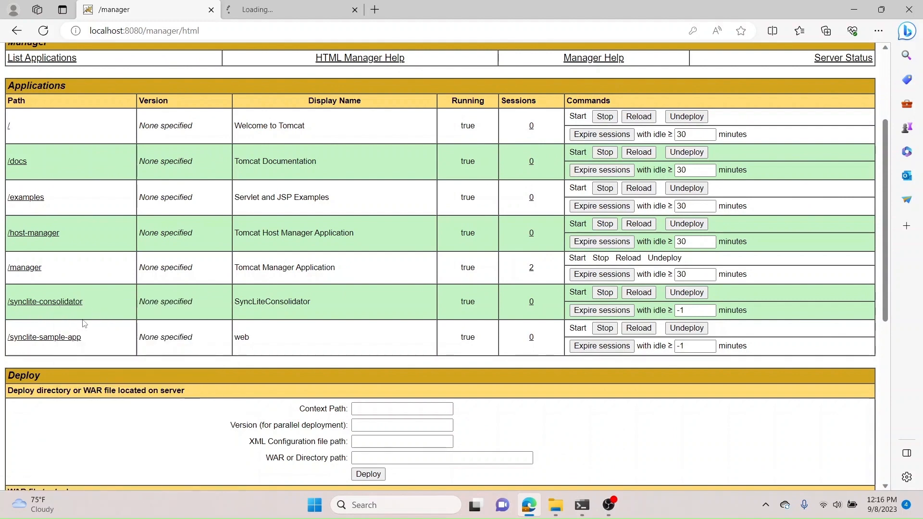
{"action": "right_click", "coordinate": [52, 341]}
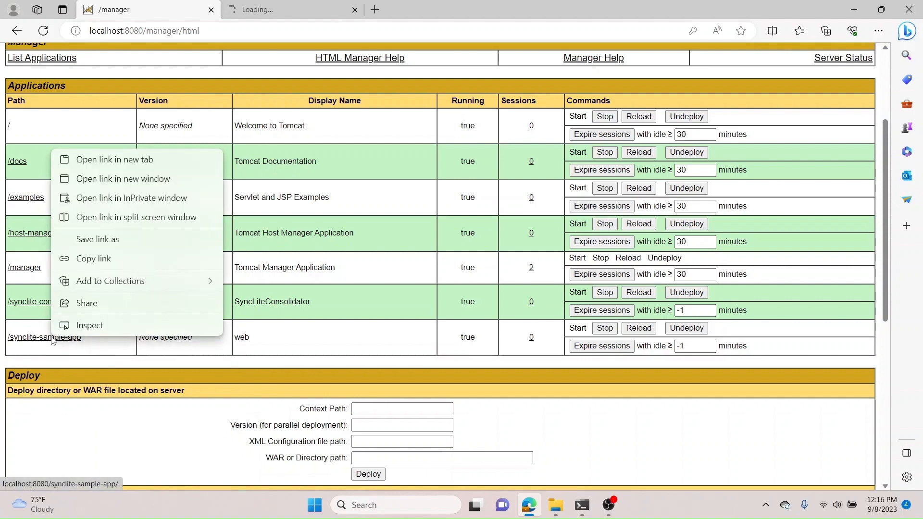
{"action": "left_click", "coordinate": [152, 167]}
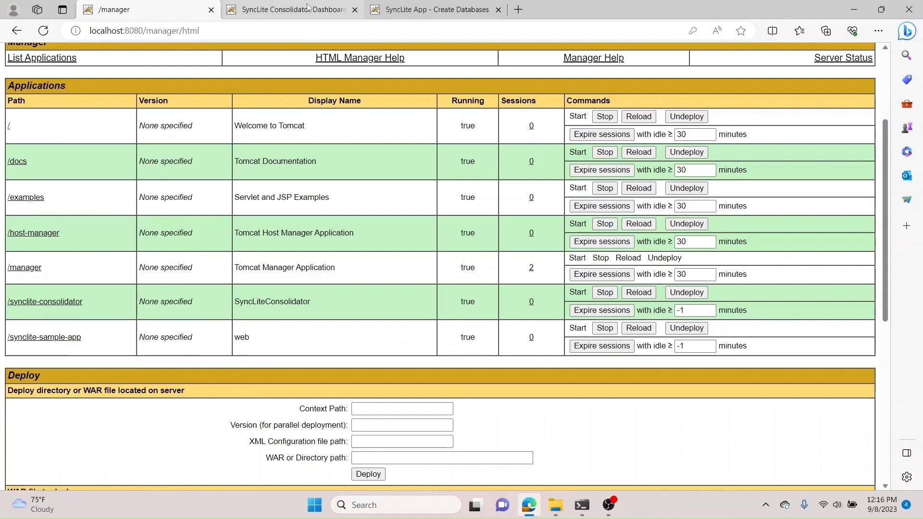
Step: In the consolidator tab, begin configuring and starting a job and agree to the end user license agreement
{"action": "left_click", "coordinate": [307, 7]}
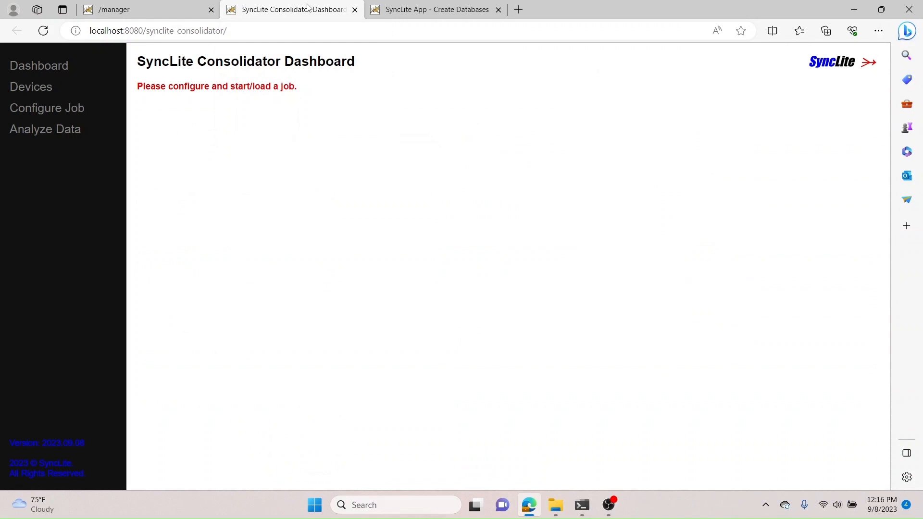
{"action": "left_click", "coordinate": [35, 115]}
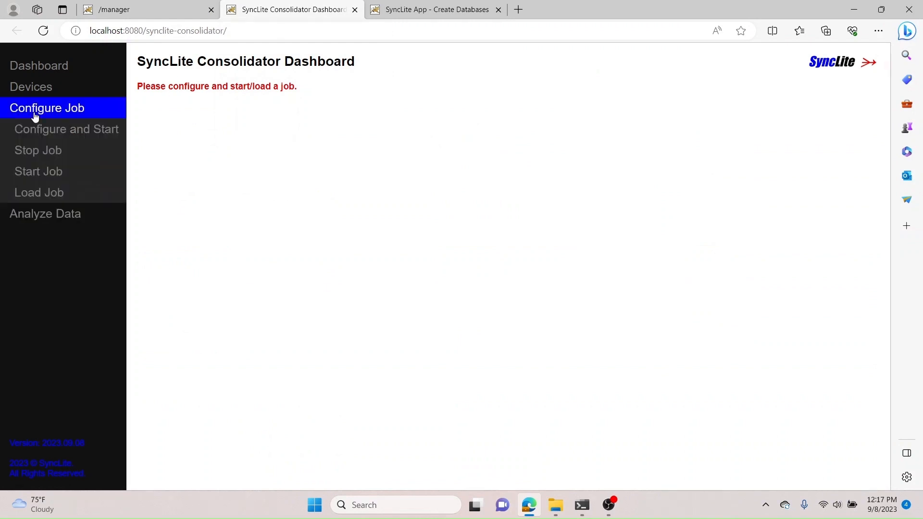
{"action": "left_click", "coordinate": [50, 131]}
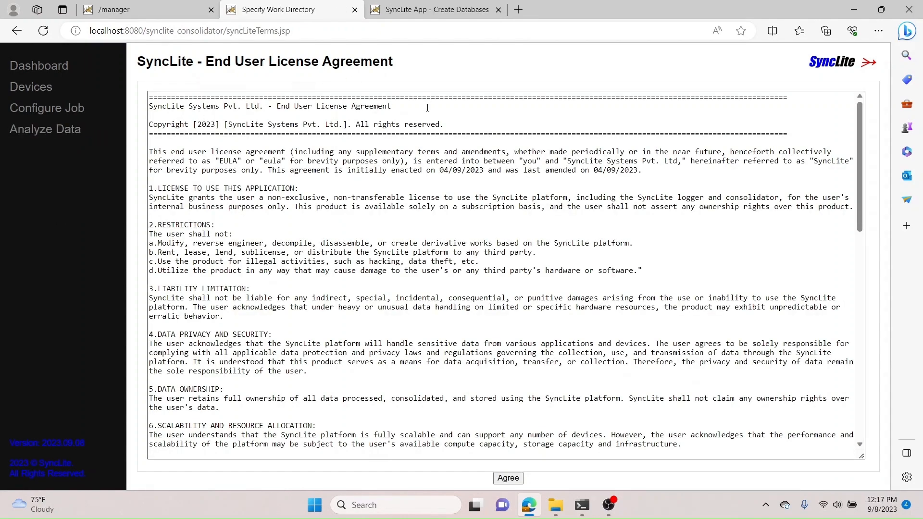
{"action": "left_click_drag", "start_coordinate": [860, 172], "coordinate": [857, 378]}
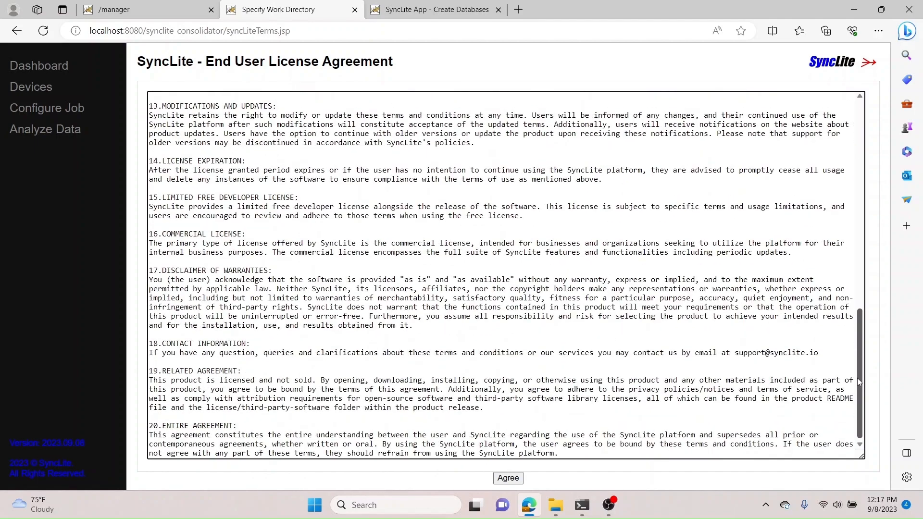
{"action": "left_click", "coordinate": [513, 479]}
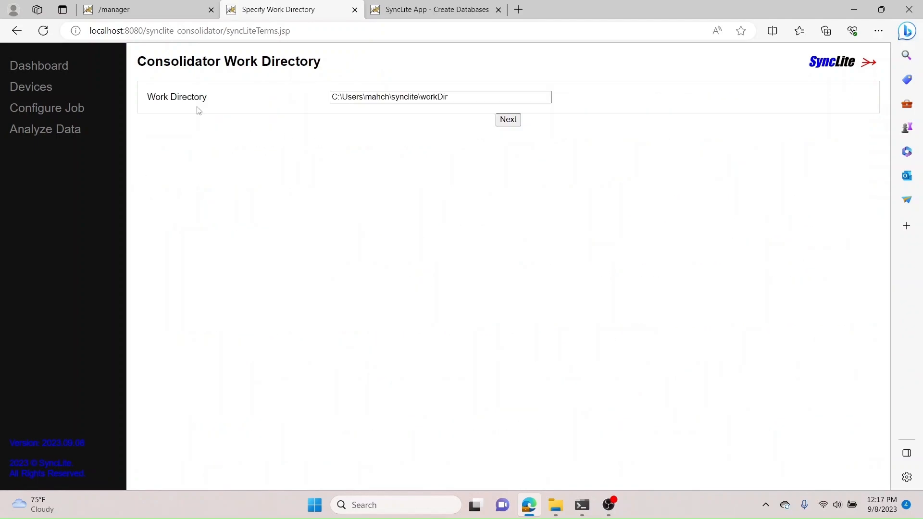
Step: Accept the default work directory, consolidator, job monitor, device stage and destination database count settings
{"action": "left_click", "coordinate": [514, 121]}
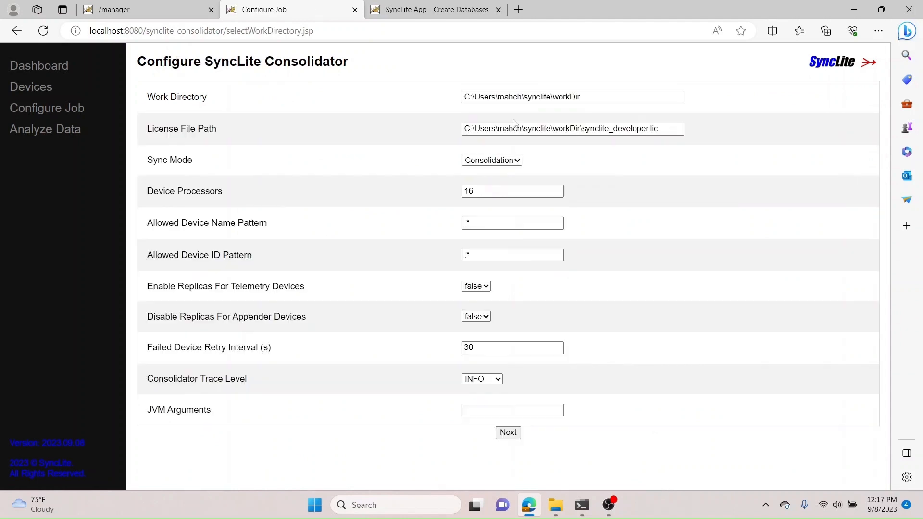
{"action": "left_click", "coordinate": [517, 435]}
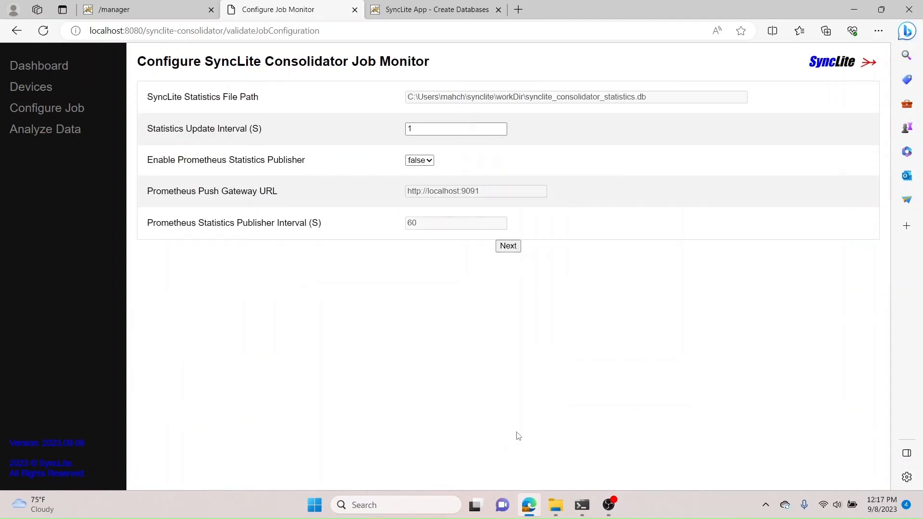
{"action": "left_click", "coordinate": [513, 254]}
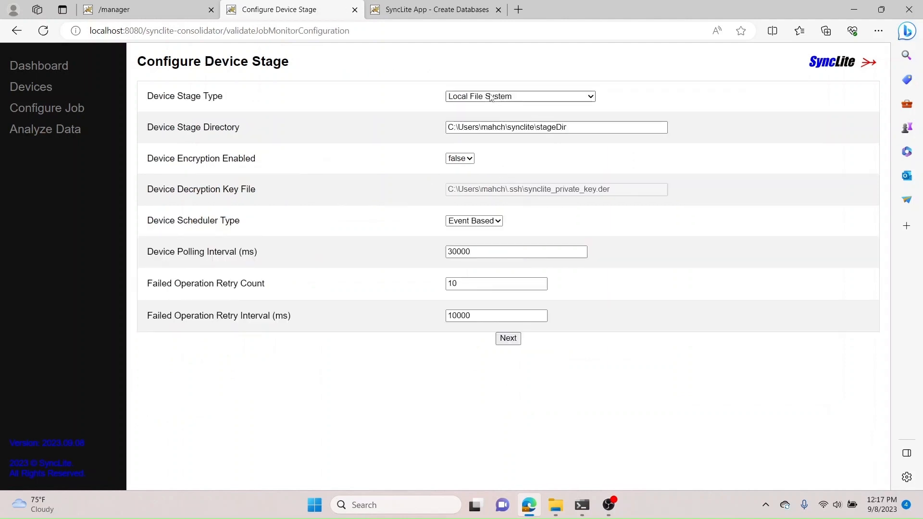
{"action": "mouse_move", "coordinate": [514, 100]}
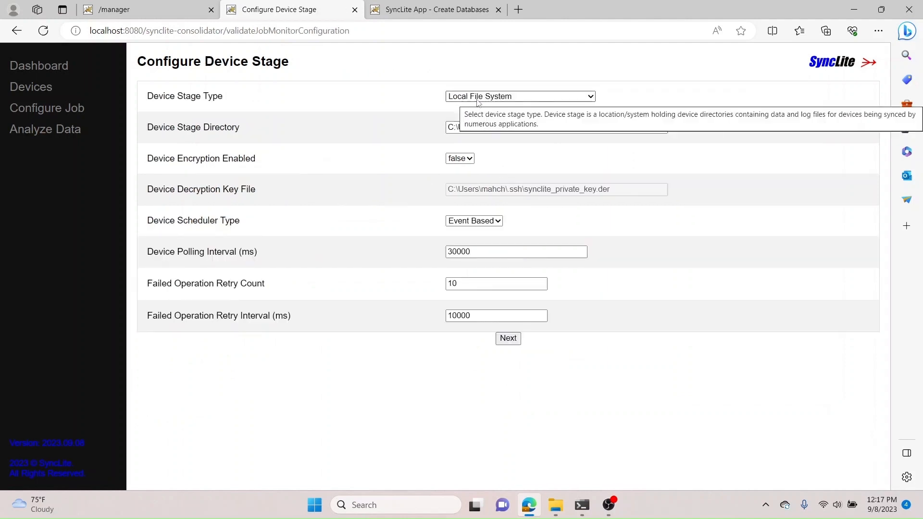
{"action": "left_click", "coordinate": [508, 337]}
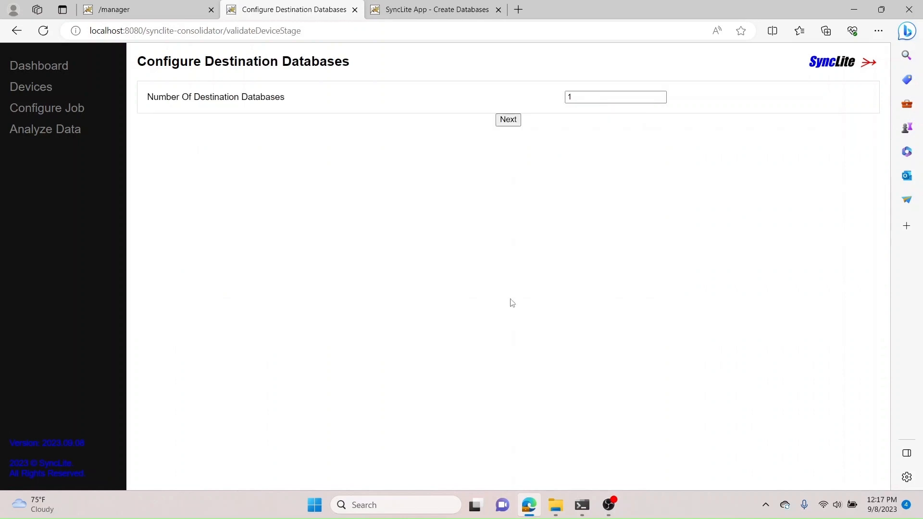
{"action": "left_click", "coordinate": [511, 120]}
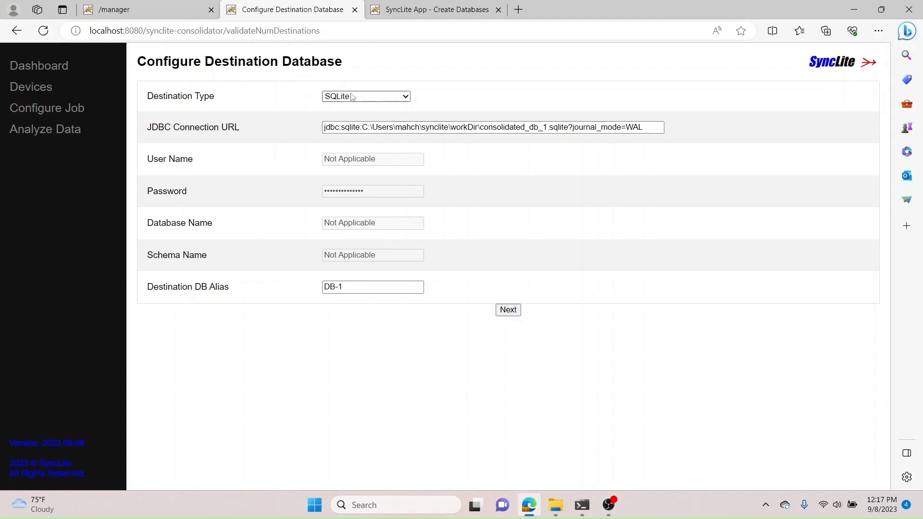
Step: Keep SQLite as the destination database and accept the default data type mappings and DB writer settings
{"action": "left_click", "coordinate": [405, 97]}
{"action": "left_click", "coordinate": [405, 97]}
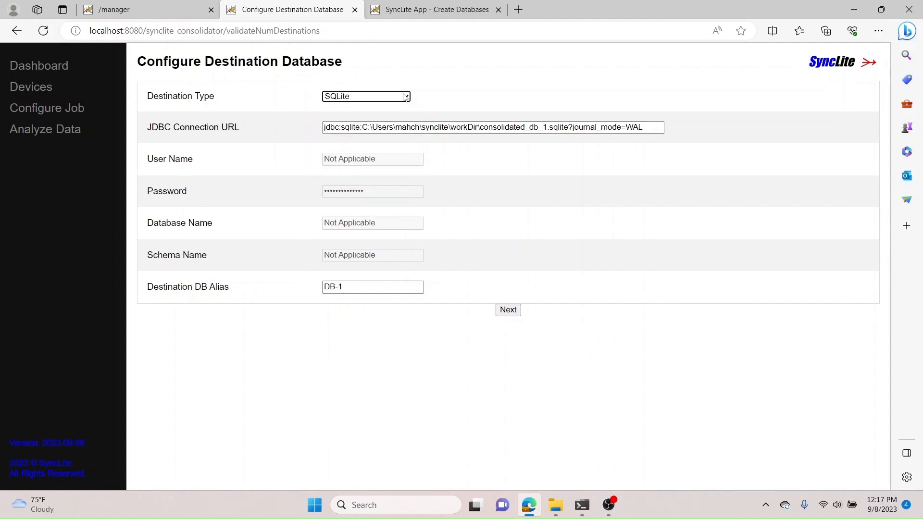
{"action": "left_click", "coordinate": [508, 310]}
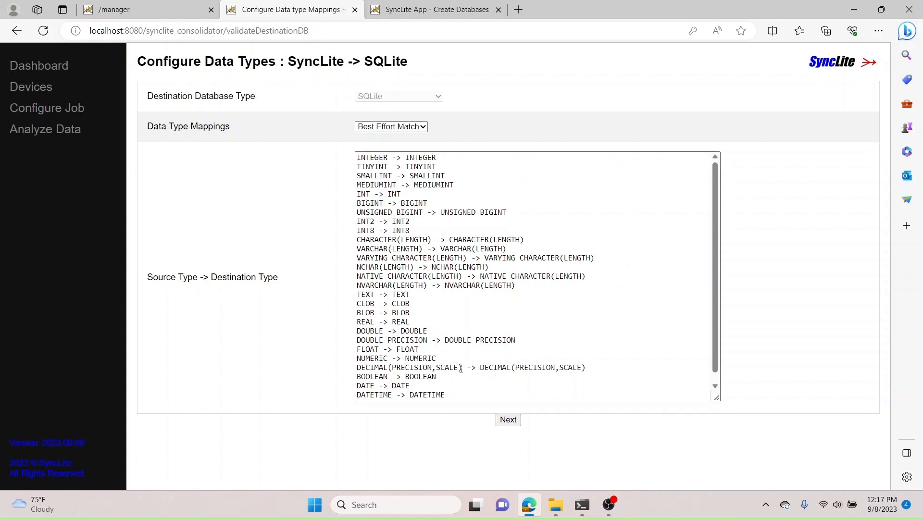
{"action": "left_click", "coordinate": [508, 421]}
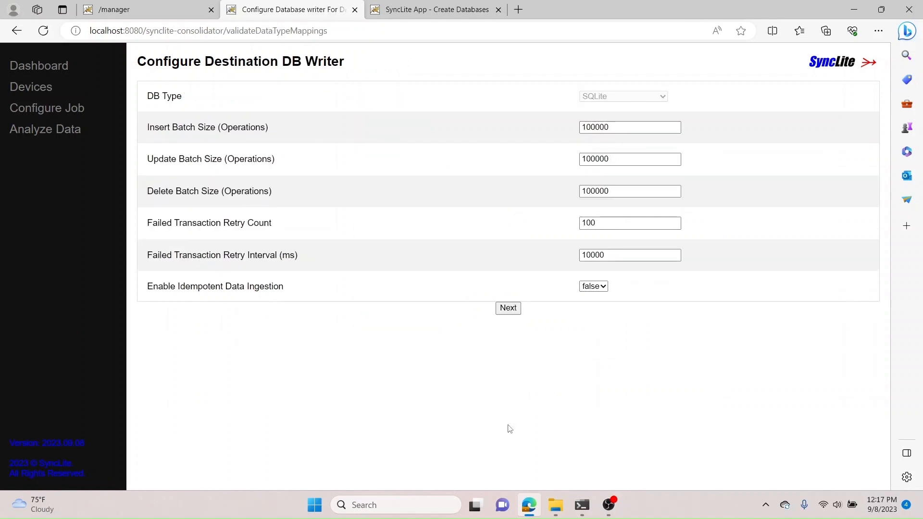
{"action": "left_click", "coordinate": [515, 309]}
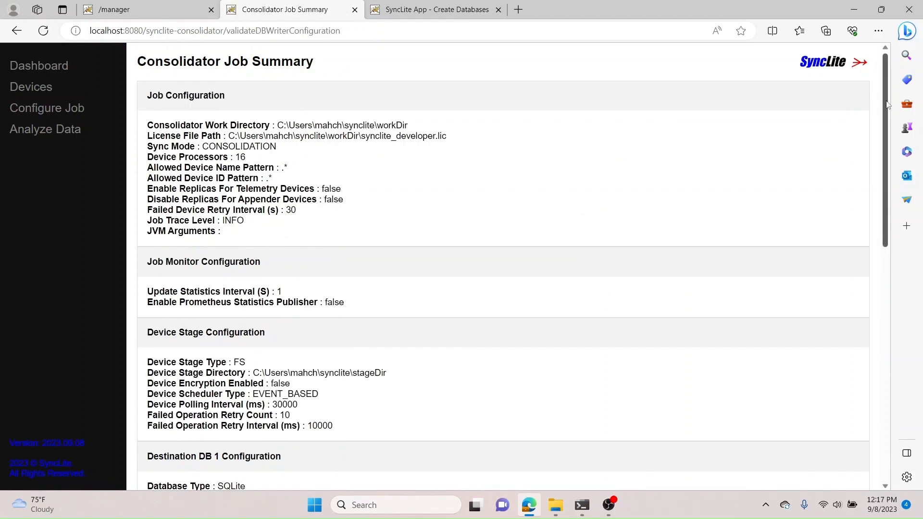
Step: Review the consolidator job summary and start the job
{"action": "left_click_drag", "start_coordinate": [885, 104], "coordinate": [882, 345]}
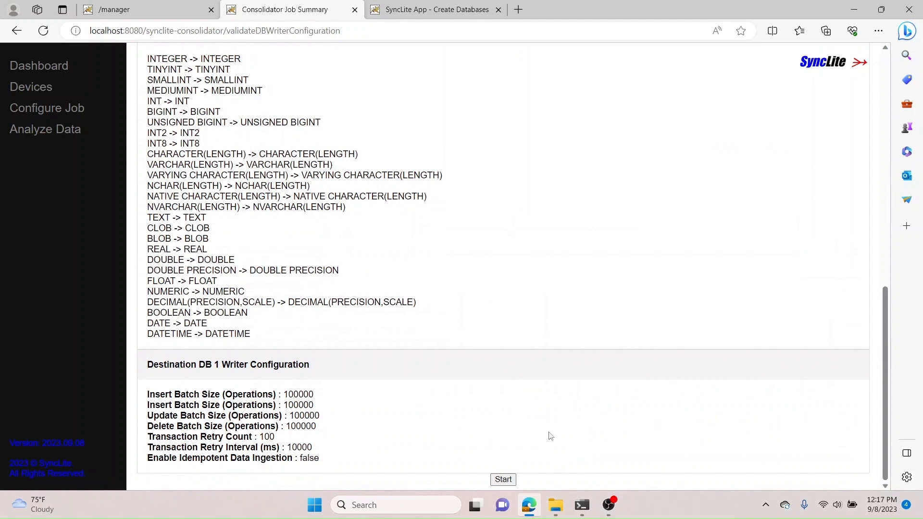
{"action": "left_click", "coordinate": [505, 480]}
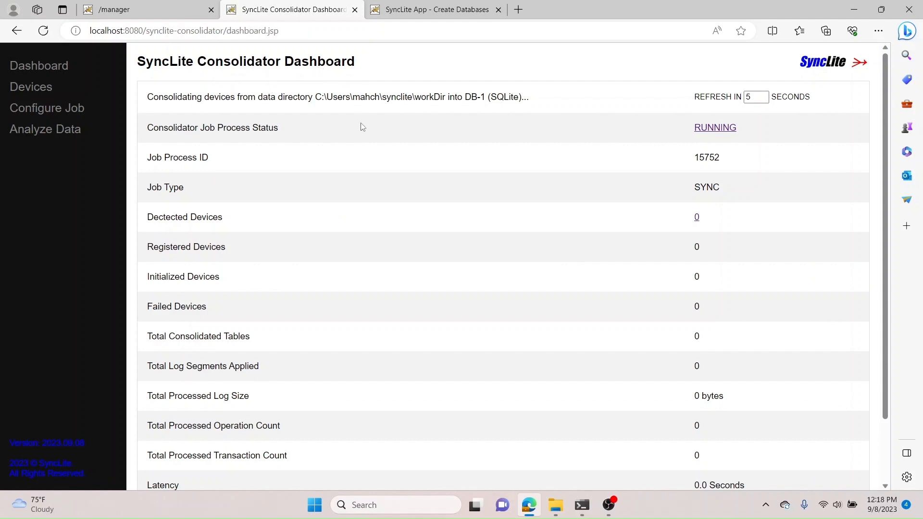
Step: Check the consolidator job trace and return to the dashboard
{"action": "left_click", "coordinate": [705, 135]}
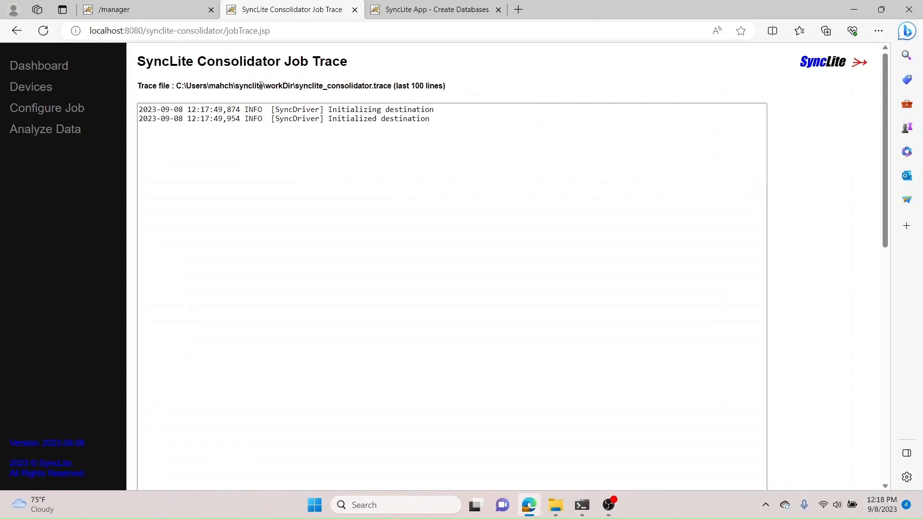
{"action": "left_click", "coordinate": [55, 68]}
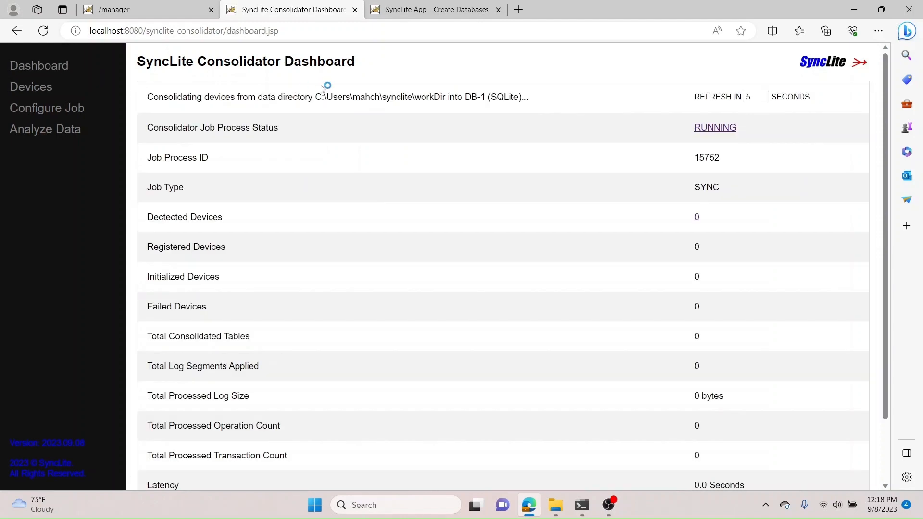
Step: In the sample app tab, create and initialize one TRANSACTIONAL database with the default database configuration
{"action": "left_click", "coordinate": [442, 10]}
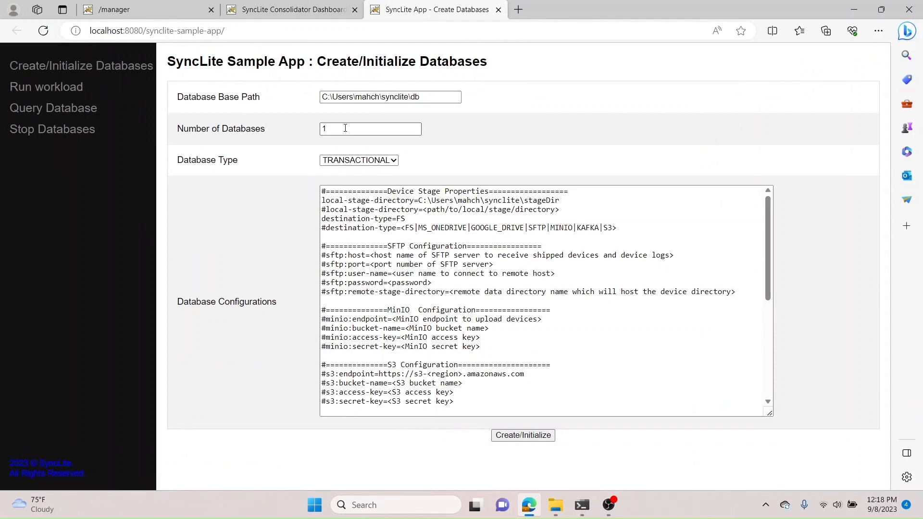
{"action": "mouse_move", "coordinate": [349, 128]}
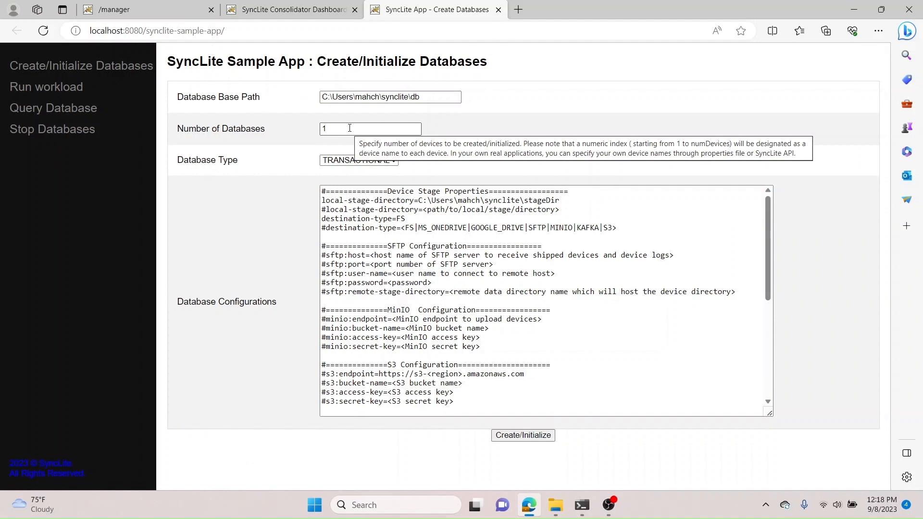
{"action": "left_click", "coordinate": [355, 160]}
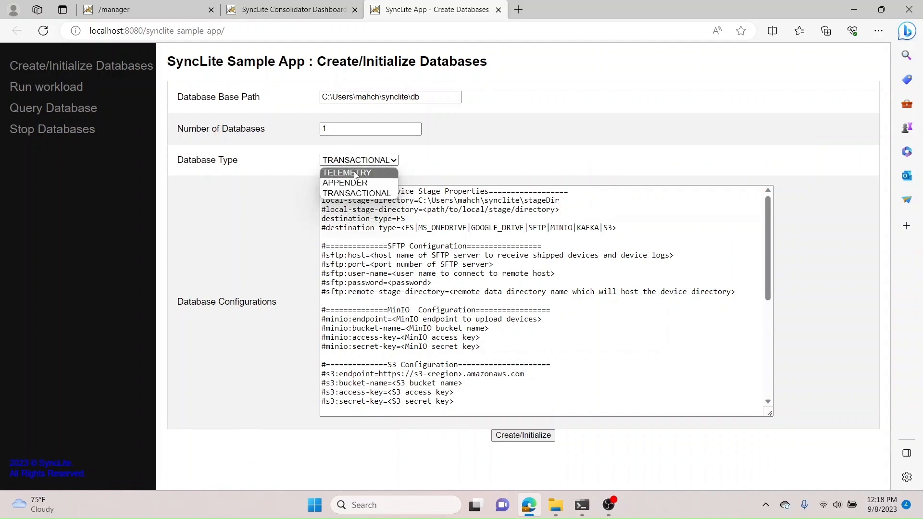
{"action": "left_click", "coordinate": [345, 194]}
{"action": "mouse_move", "coordinate": [345, 195]}
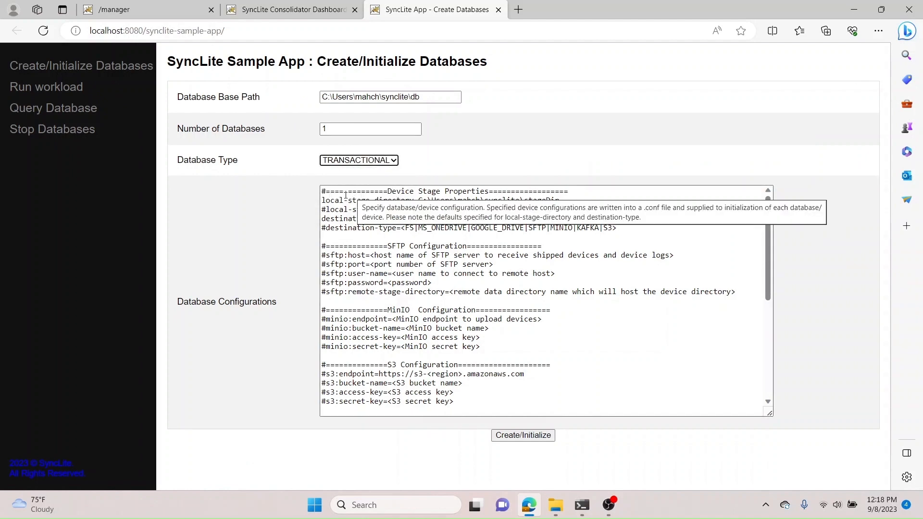
{"action": "left_click", "coordinate": [339, 218]}
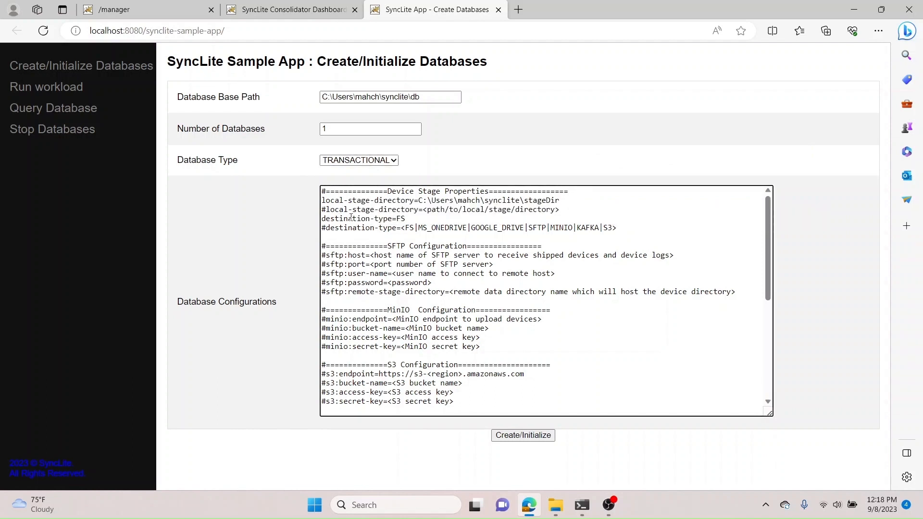
{"action": "double_click", "coordinate": [358, 218]}
{"action": "left_click_drag", "start_coordinate": [405, 218], "coordinate": [326, 221]}
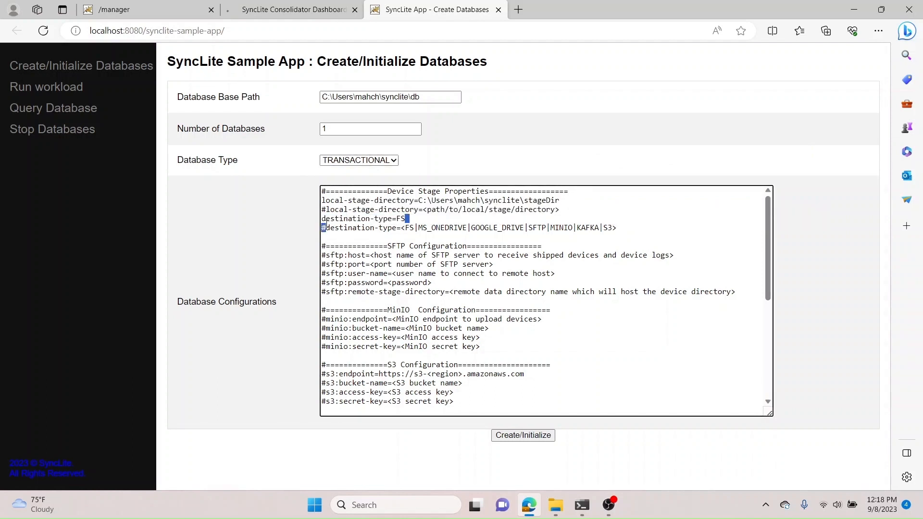
{"action": "triple_click", "coordinate": [419, 201]}
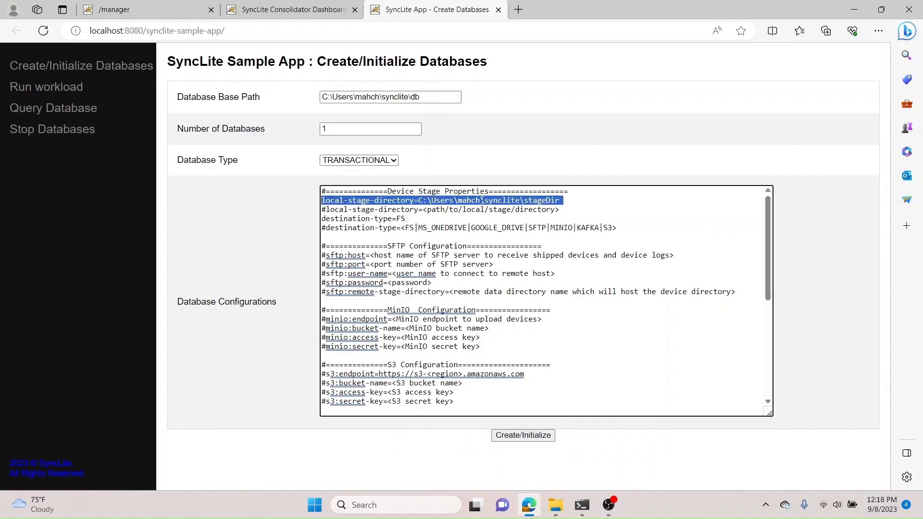
{"action": "left_click", "coordinate": [527, 436]}
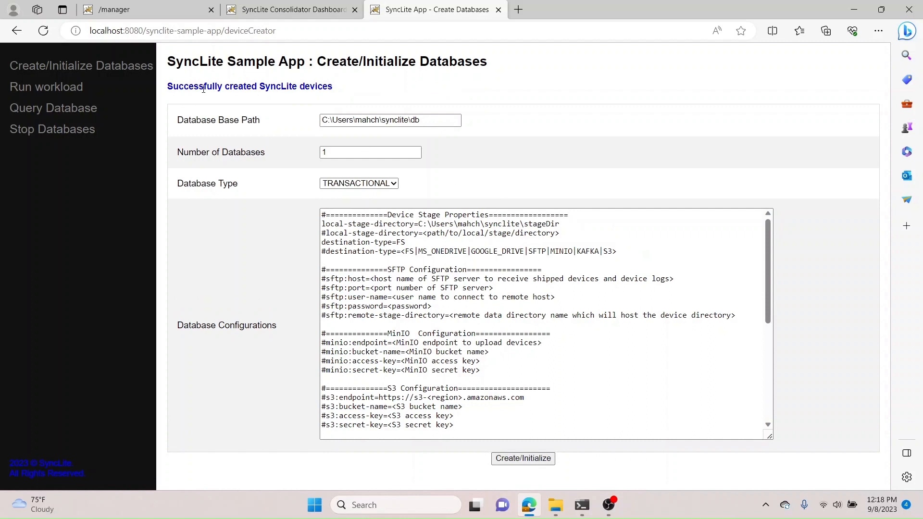
Step: Check the consolidator dashboard and open the list of detected devices
{"action": "left_click", "coordinate": [316, 8]}
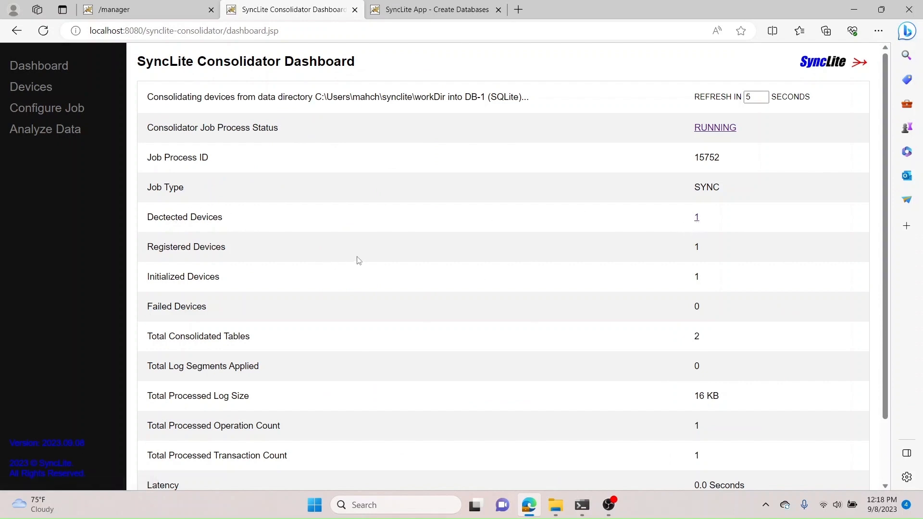
{"action": "left_click", "coordinate": [697, 219]}
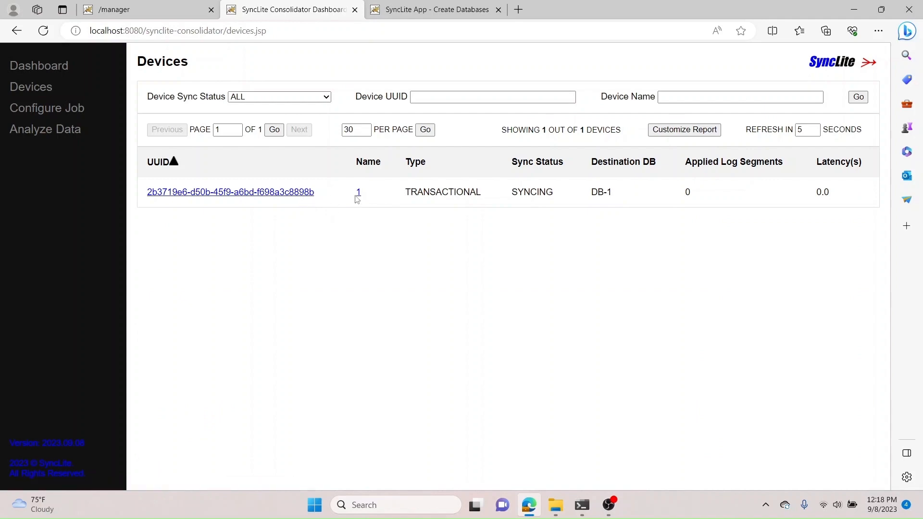
Step: In the sample app, run a workload on database 1 that creates table t1(a text) and inserts the value 'from device 1'
{"action": "left_click", "coordinate": [440, 7]}
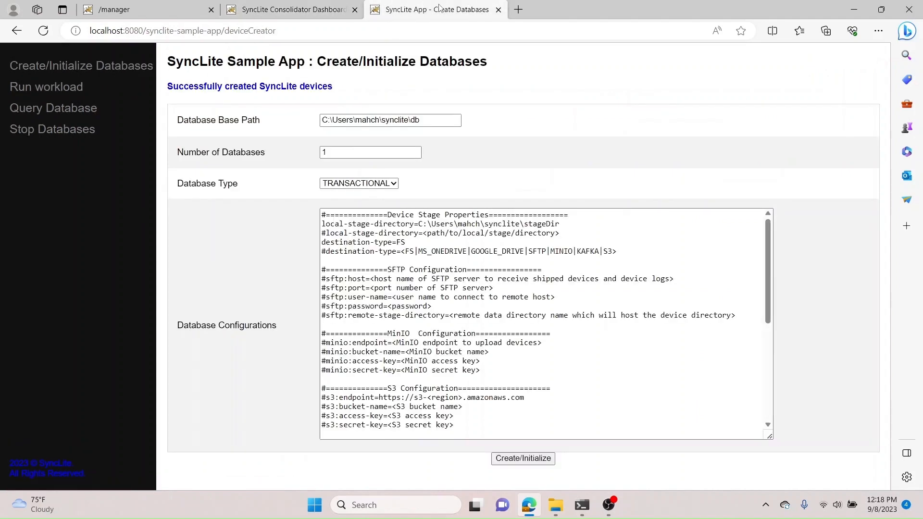
{"action": "left_click", "coordinate": [70, 90]}
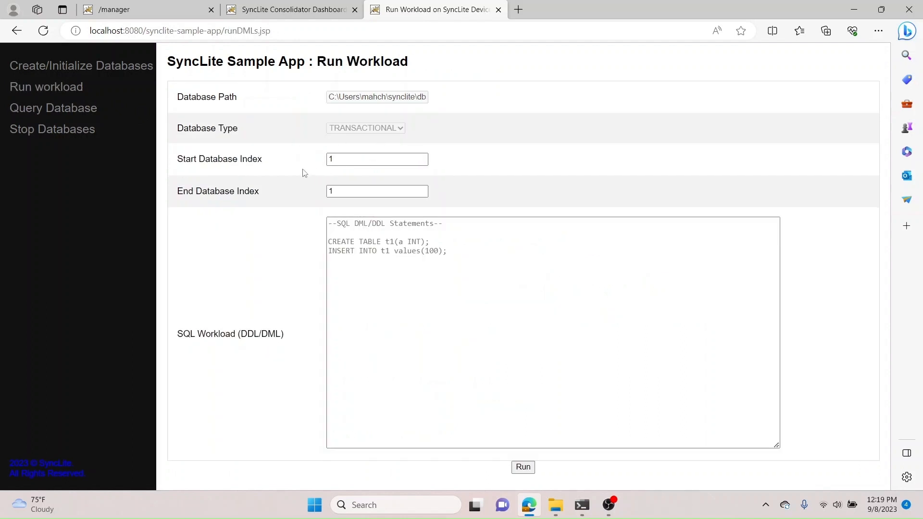
{"action": "left_click", "coordinate": [357, 223]}
{"action": "type", "text": "create table t1"}
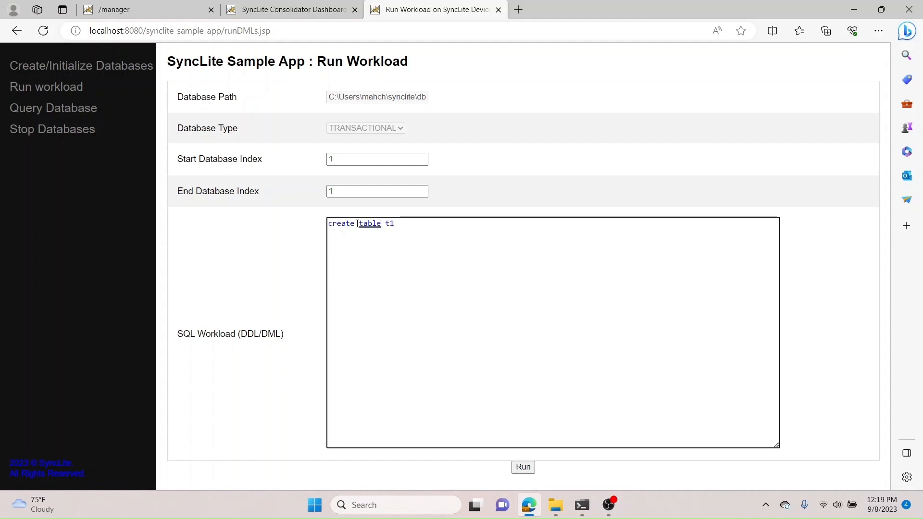
{"action": "type", "text": "(a text); "}
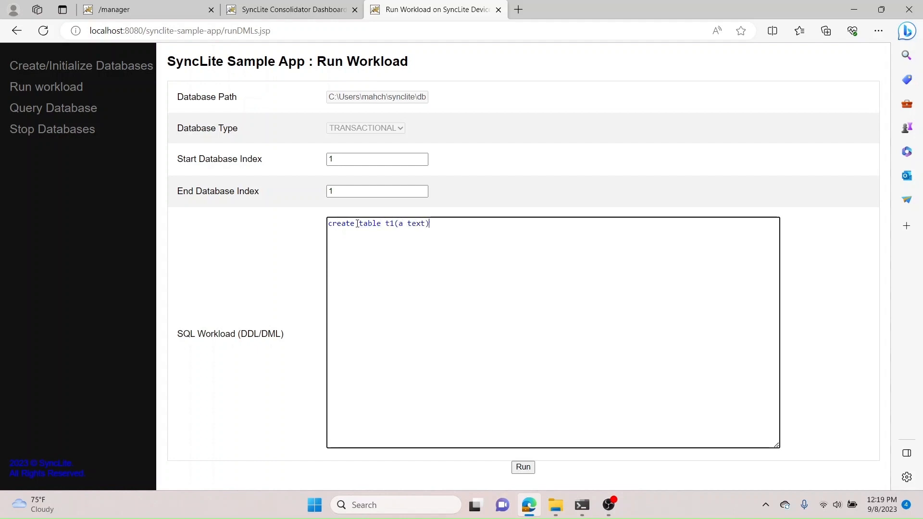
{"action": "type", "text": "insert into t1 values('from"}
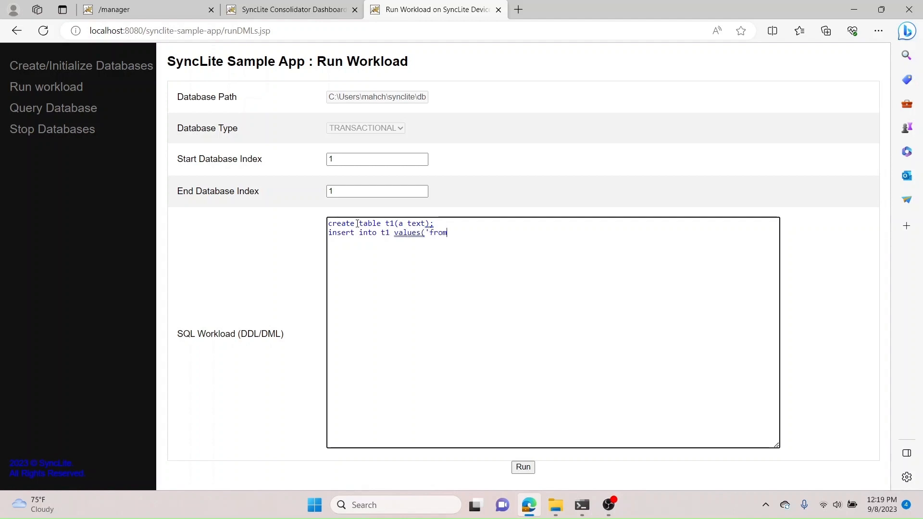
{"action": "type", "text": " device 1');"}
{"action": "left_click", "coordinate": [523, 466]}
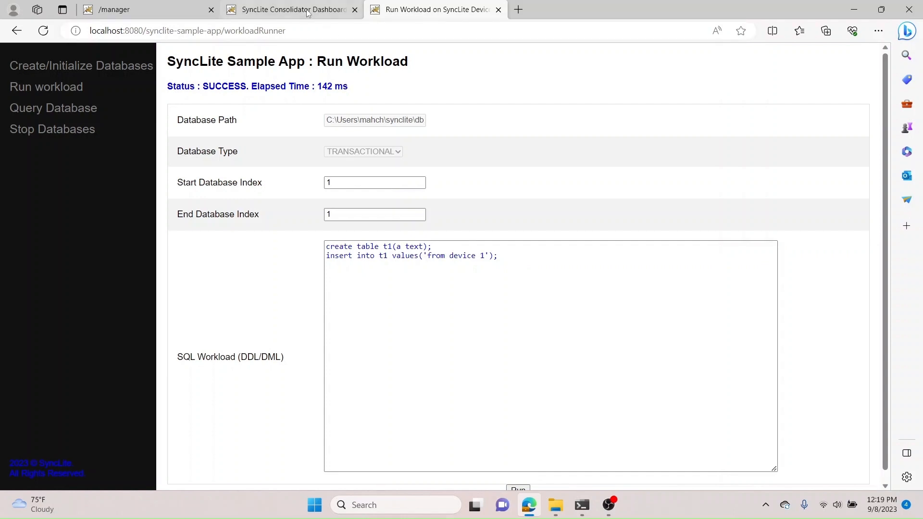
Step: Open the statistics of device 1 in the consolidator and check its device trace
{"action": "left_click", "coordinate": [289, 10]}
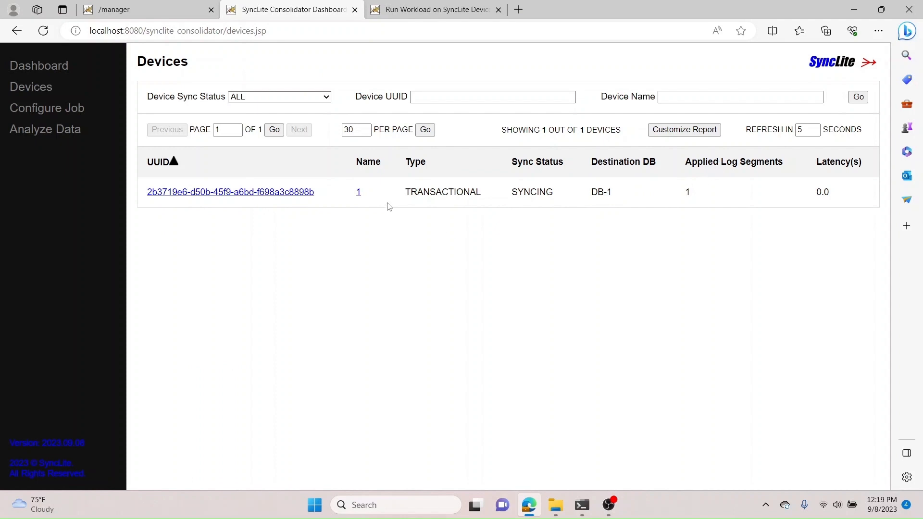
{"action": "left_click", "coordinate": [358, 193]}
{"action": "left_click", "coordinate": [358, 193]}
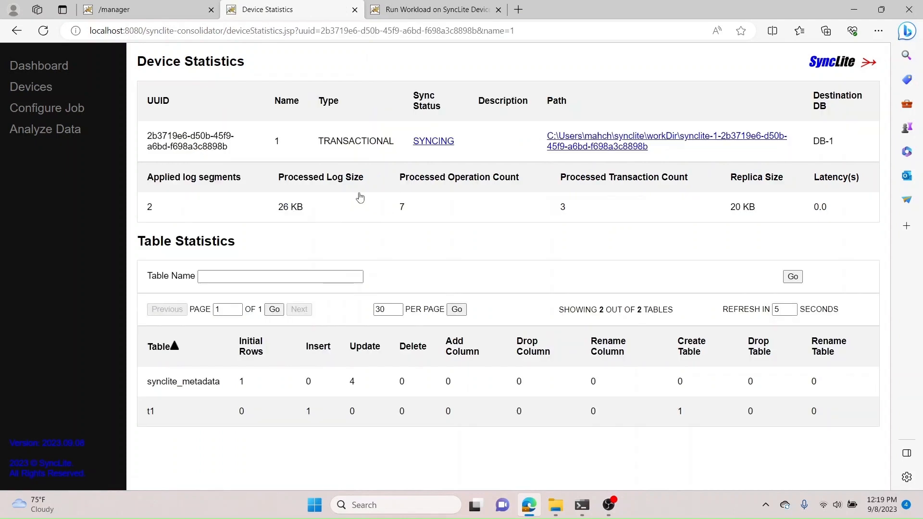
{"action": "double_click", "coordinate": [149, 410]}
{"action": "left_click", "coordinate": [306, 412]}
{"action": "left_click", "coordinate": [439, 142]}
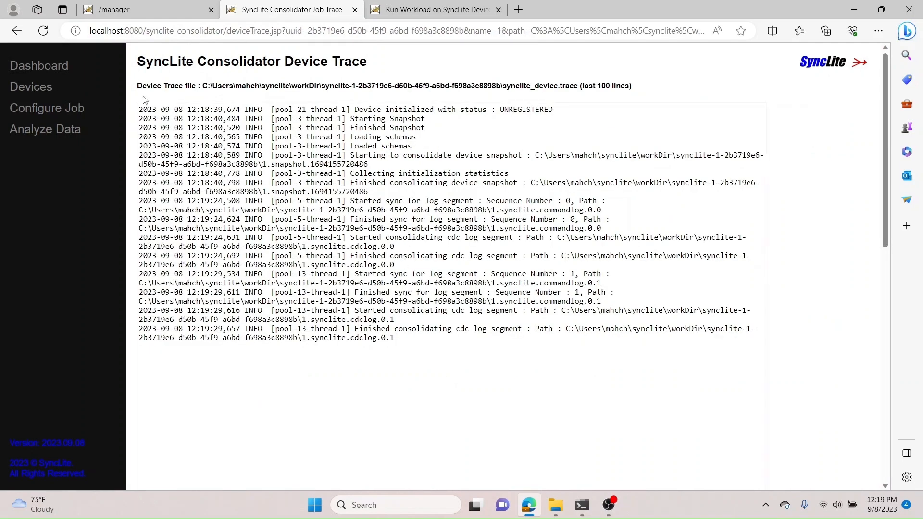
{"action": "left_click", "coordinate": [17, 32]}
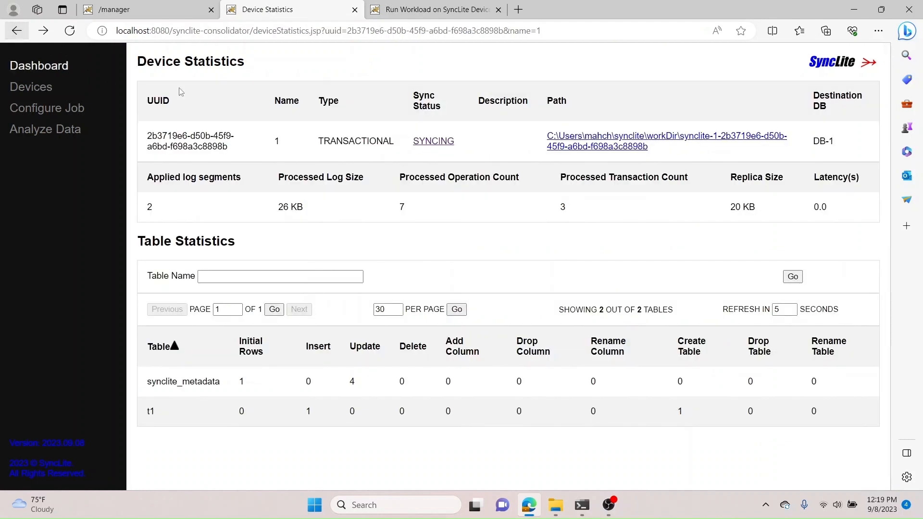
Step: Query the device 1 replica with select * from t1
{"action": "left_click", "coordinate": [584, 144]}
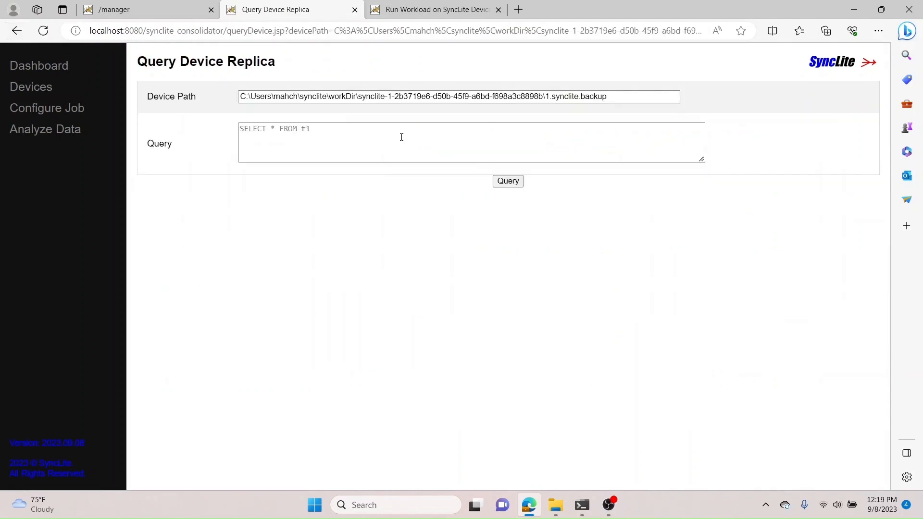
{"action": "left_click", "coordinate": [400, 137]}
{"action": "type", "text": "select"}
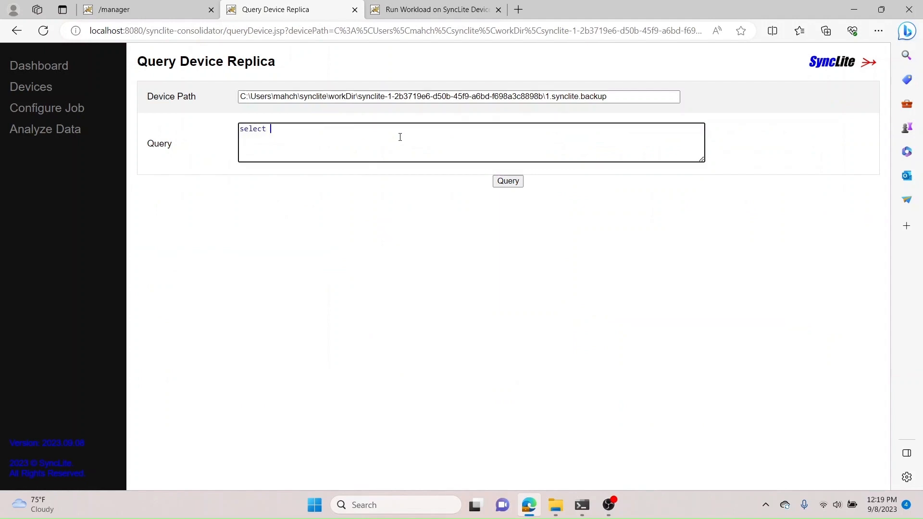
{"action": "type", "text": " * from t1"}
{"action": "left_click", "coordinate": [508, 184]}
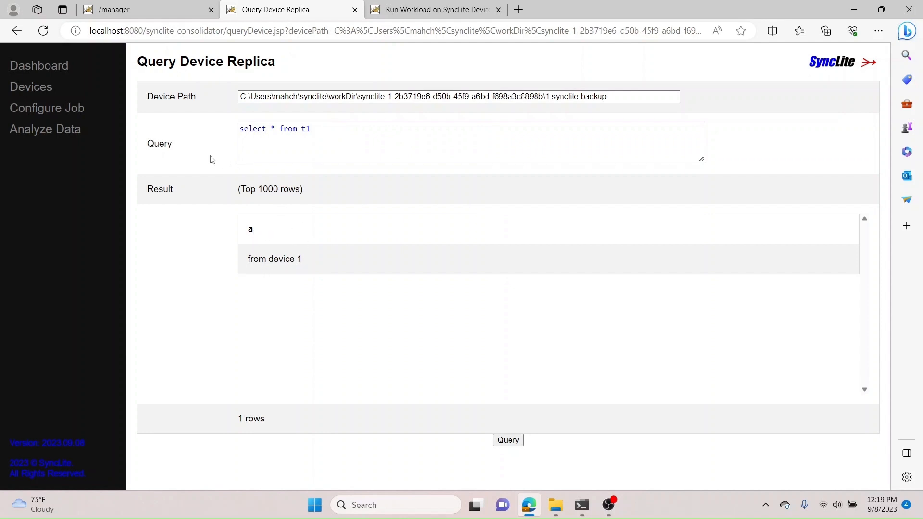
Step: Query the destination SQLite database DB-1 with select * from t1
{"action": "left_click", "coordinate": [47, 135]}
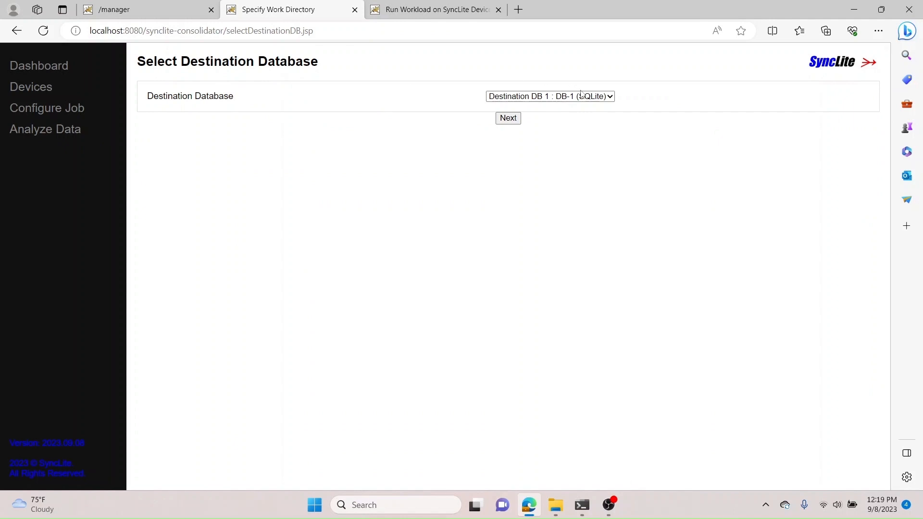
{"action": "left_click", "coordinate": [505, 121]}
{"action": "type", "text": "se"}
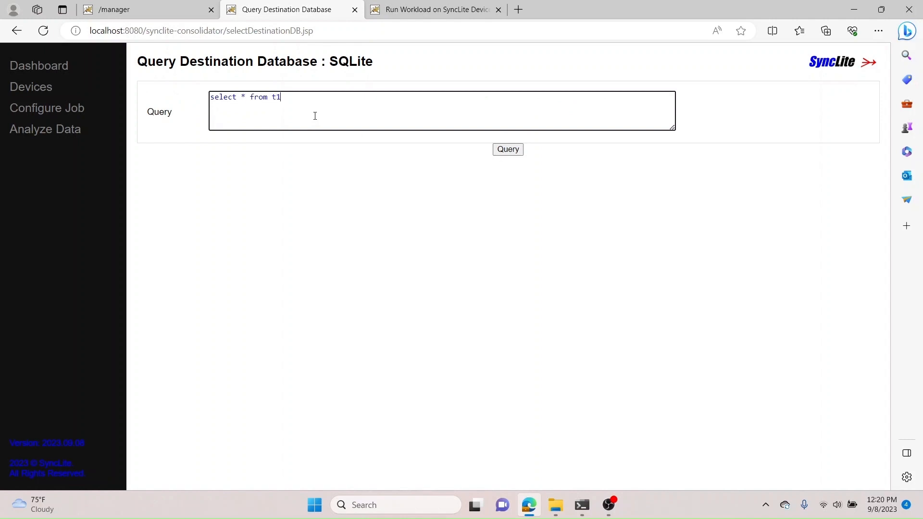
{"action": "type", "text": "lect * from t1"}
{"action": "left_click", "coordinate": [508, 150]}
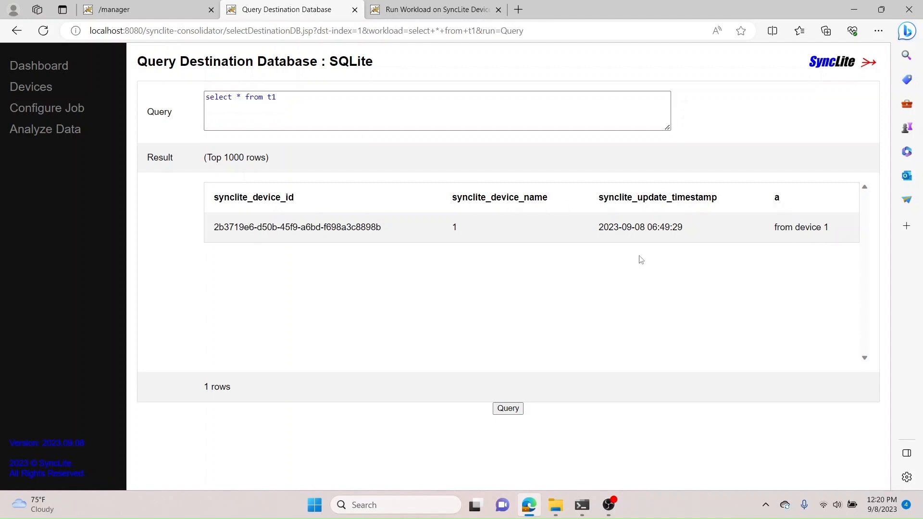
Step: Review the consolidator dashboard statistics
{"action": "left_click", "coordinate": [49, 70]}
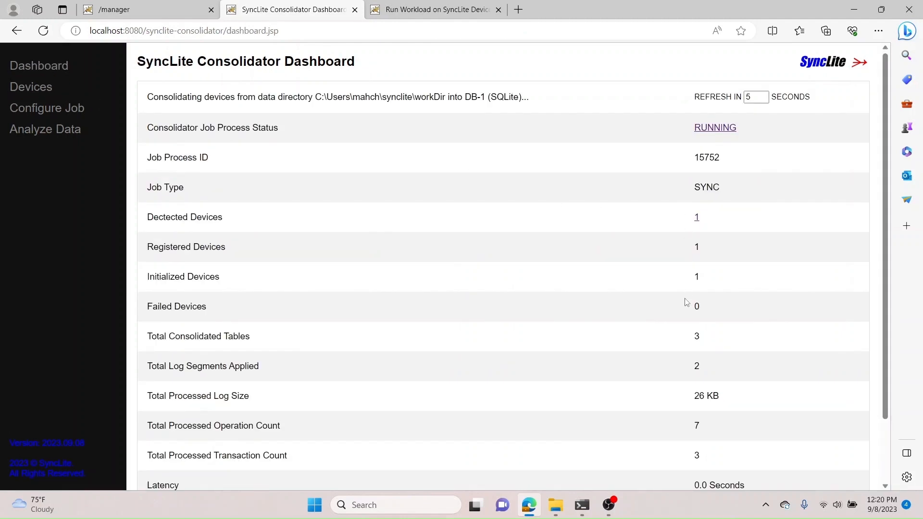
{"action": "scroll", "coordinate": [890, 355], "scroll_direction": "down", "scroll_amount": 2}
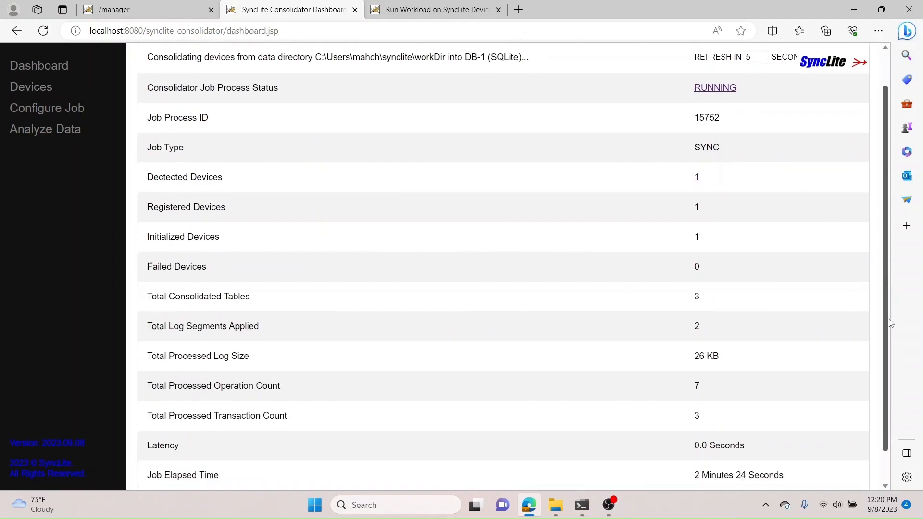
{"action": "scroll", "coordinate": [884, 255], "scroll_direction": "up", "scroll_amount": 2}
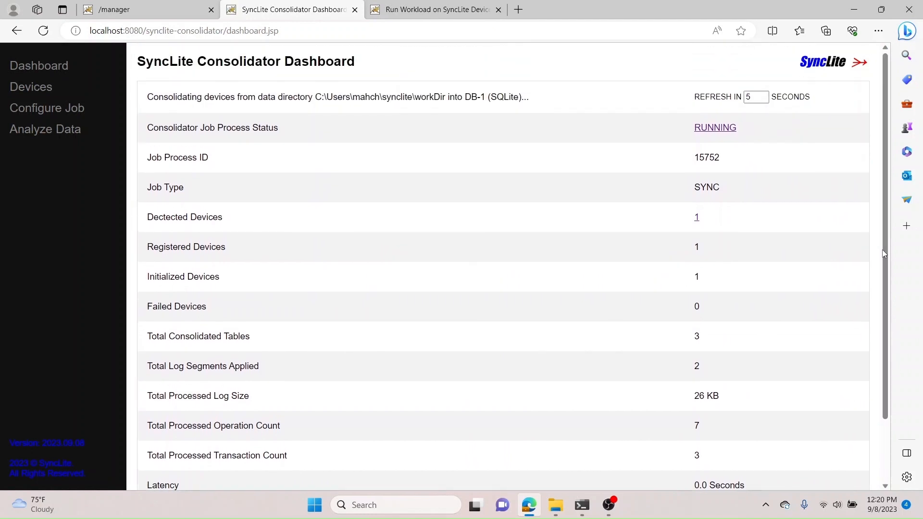
Step: Open the synclite-platform-2023.09.08\tools\synclite-cli folder in File Explorer and copy its path
{"action": "left_click", "coordinate": [557, 510]}
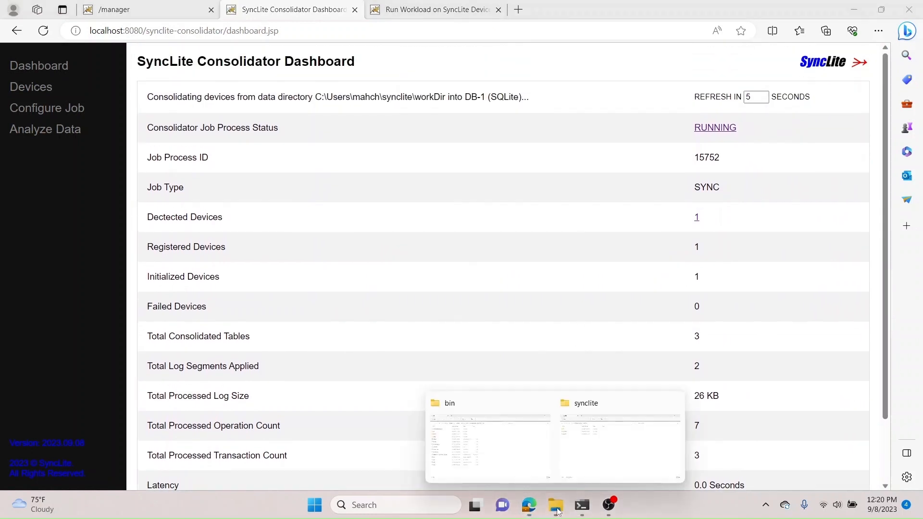
{"action": "left_click", "coordinate": [518, 457]}
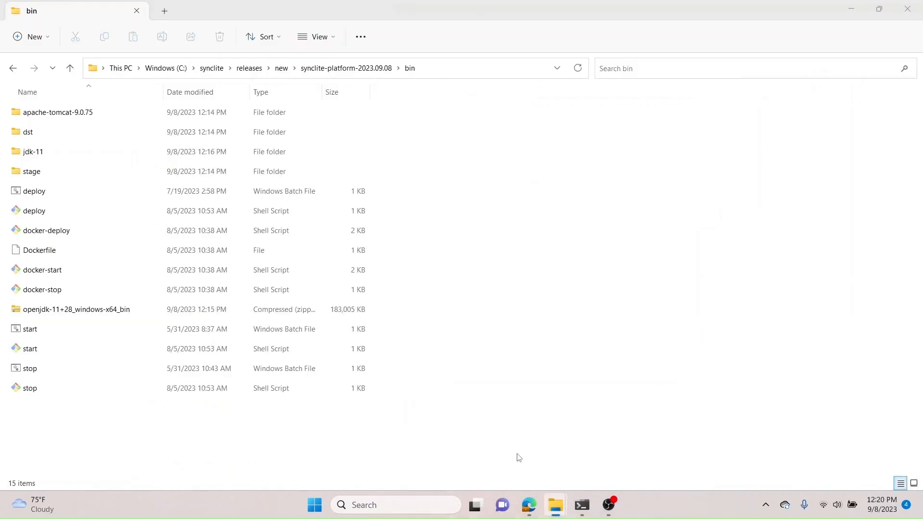
{"action": "left_click", "coordinate": [359, 72]}
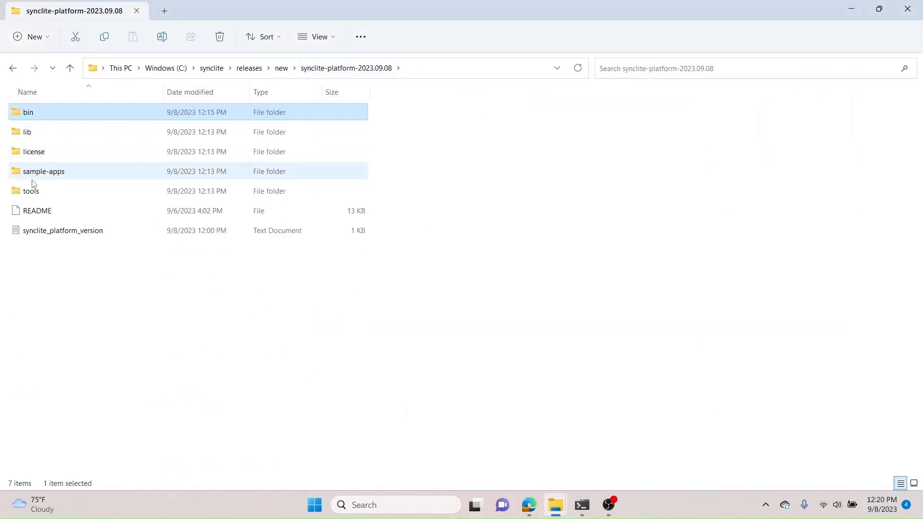
{"action": "double_click", "coordinate": [32, 192]}
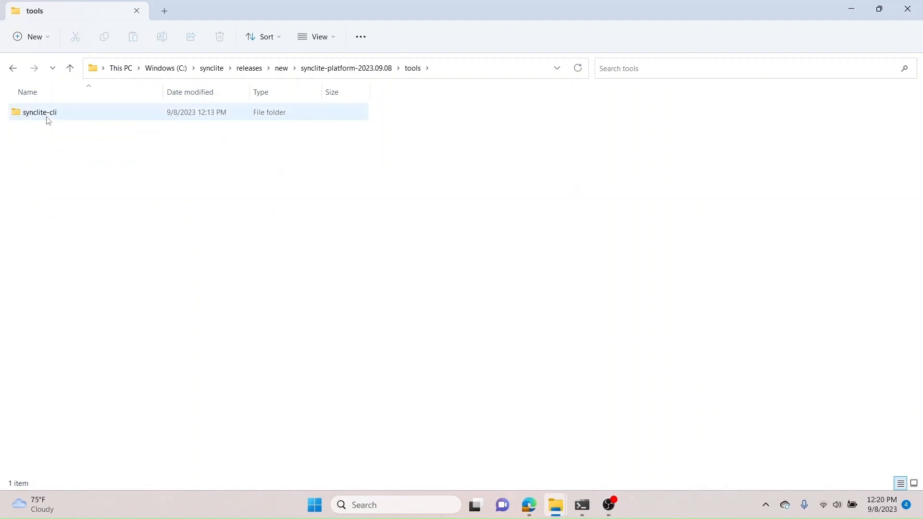
{"action": "double_click", "coordinate": [49, 121]}
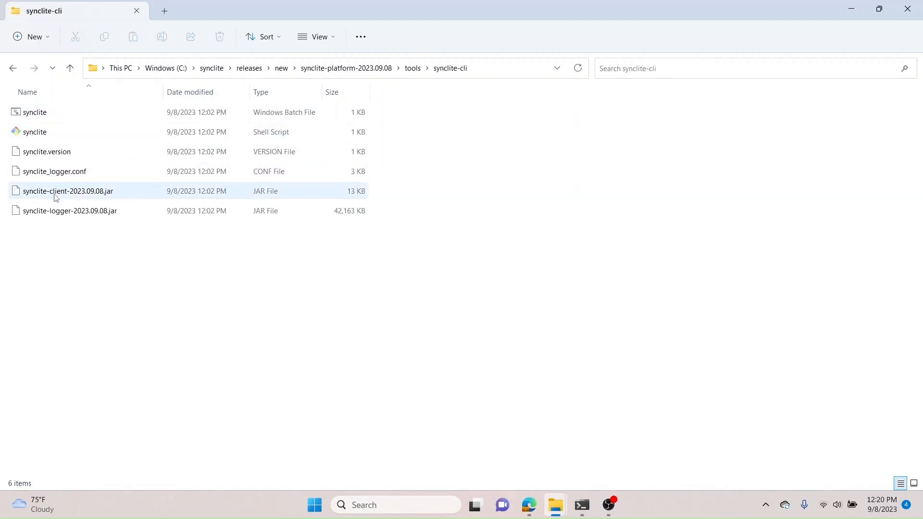
{"action": "left_click", "coordinate": [491, 72]}
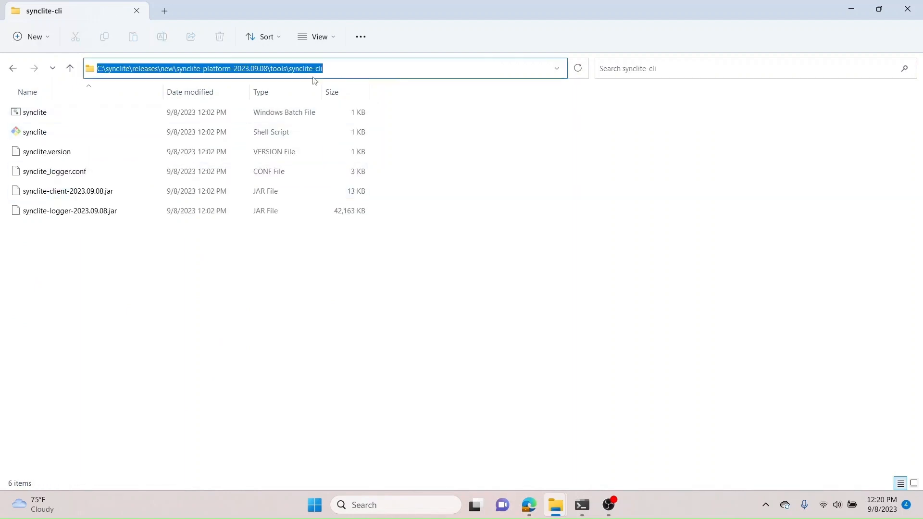
{"action": "right_click", "coordinate": [270, 74]}
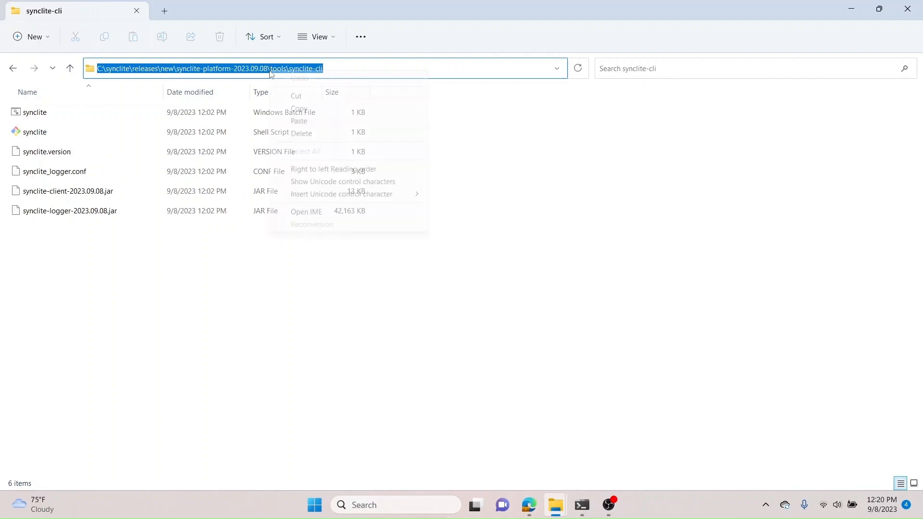
{"action": "left_click", "coordinate": [299, 107]}
Step: In Command Prompt, change directory to the copied synclite-cli path and clear the screen
{"action": "mouse_move", "coordinate": [581, 504]}
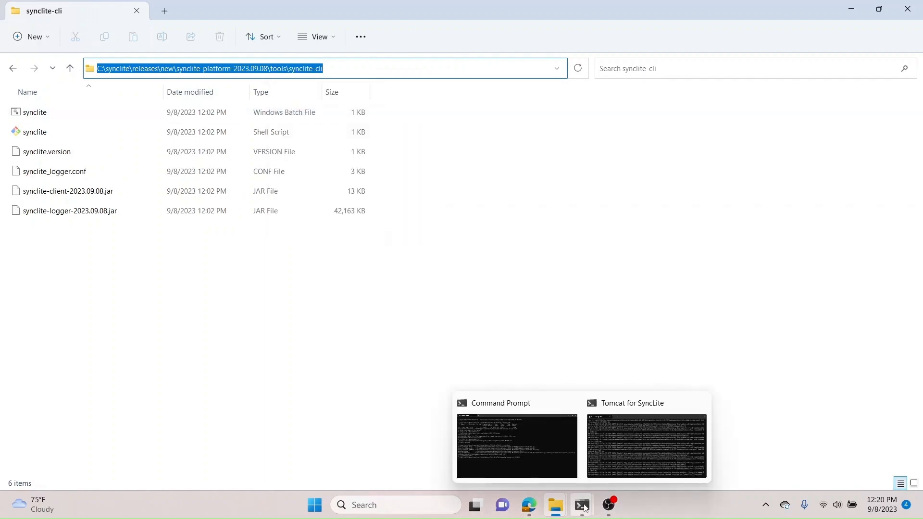
{"action": "left_click", "coordinate": [518, 453]}
{"action": "type", "text": "ls"}
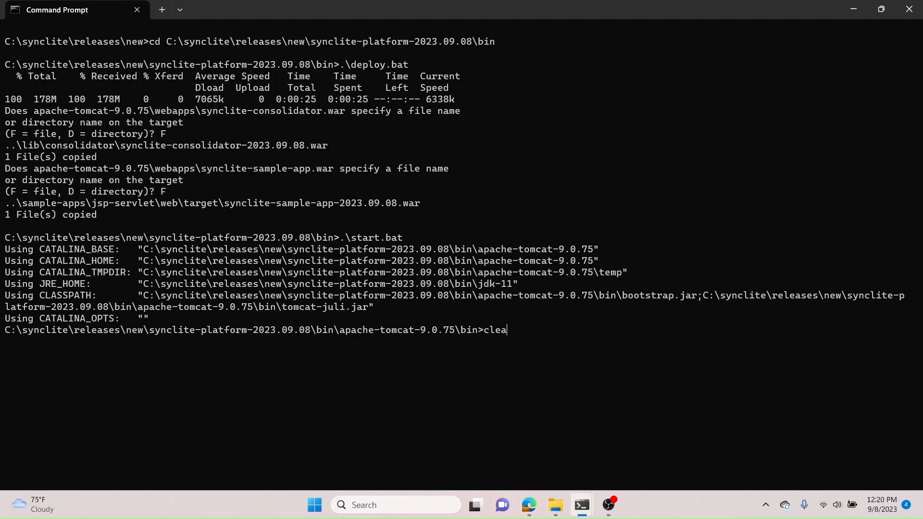
{"action": "key", "text": "Return"}
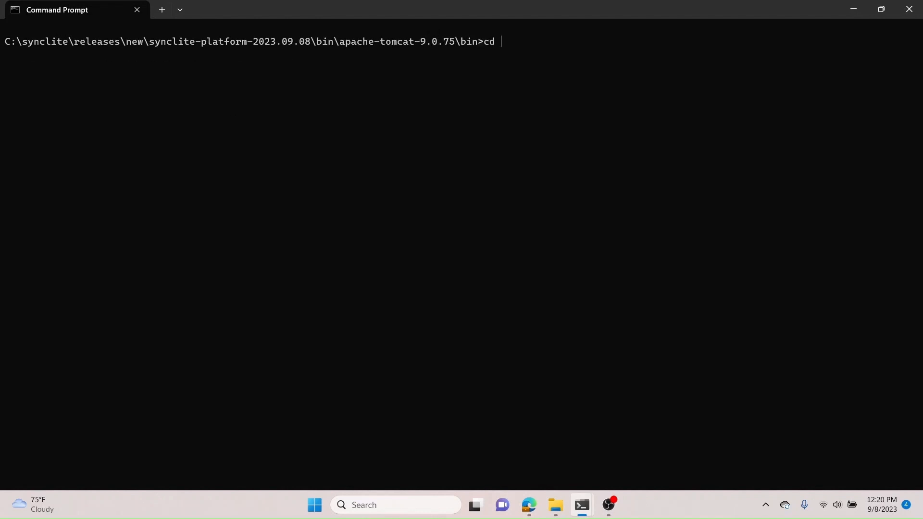
{"action": "type", "text": "cd"}
{"action": "key", "text": "ctrl+v"}
{"action": "key", "text": "Return"}
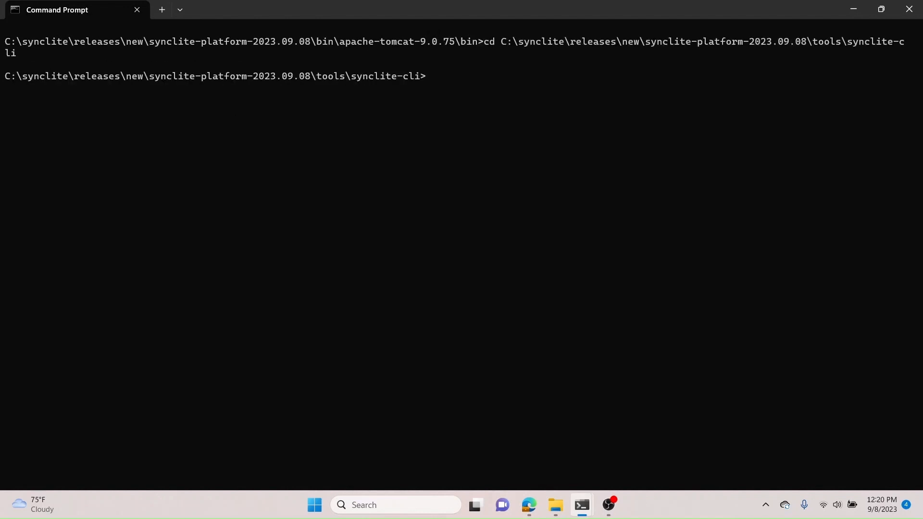
{"action": "type", "text": "cls"}
{"action": "key", "text": "Return"}
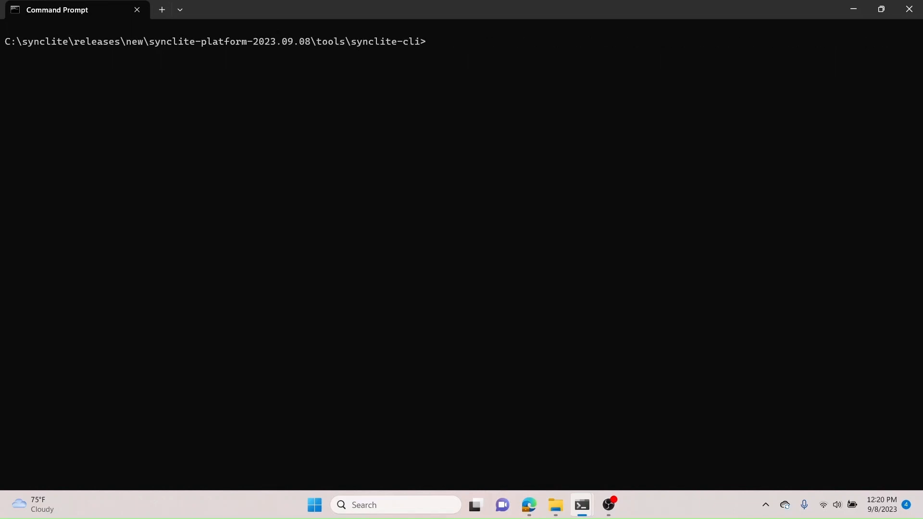
Step: Launch the SyncLite command-line client by running .\synclite.bat
{"action": "type", "text": ".\\synclite.bat"}
{"action": "key", "text": "Return"}
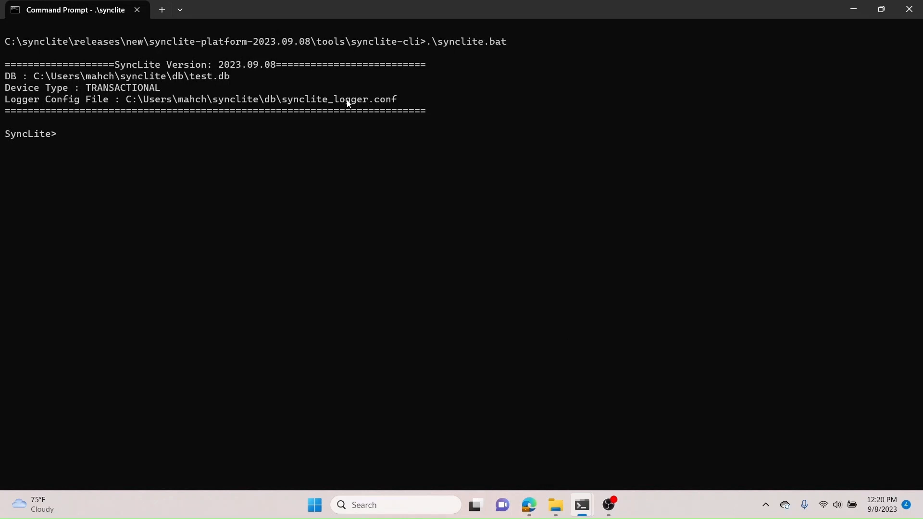
Step: Switch back to the consolidator dashboard and open the detected devices list
{"action": "key", "text": "alt+Tab"}
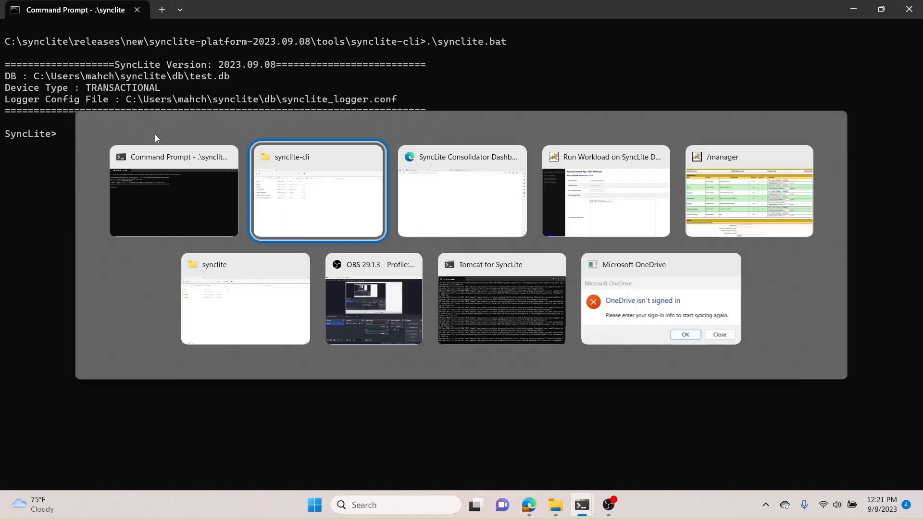
{"action": "key", "text": "alt+Tab"}
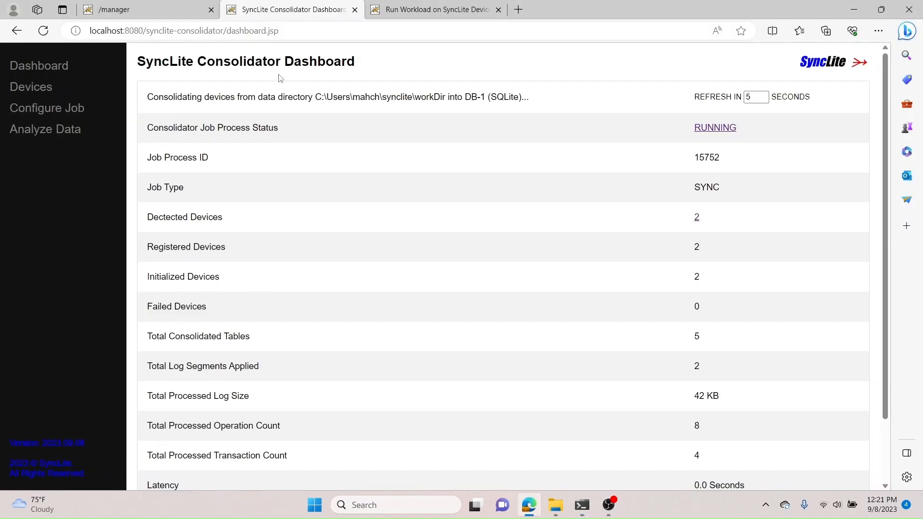
{"action": "left_click", "coordinate": [697, 223]}
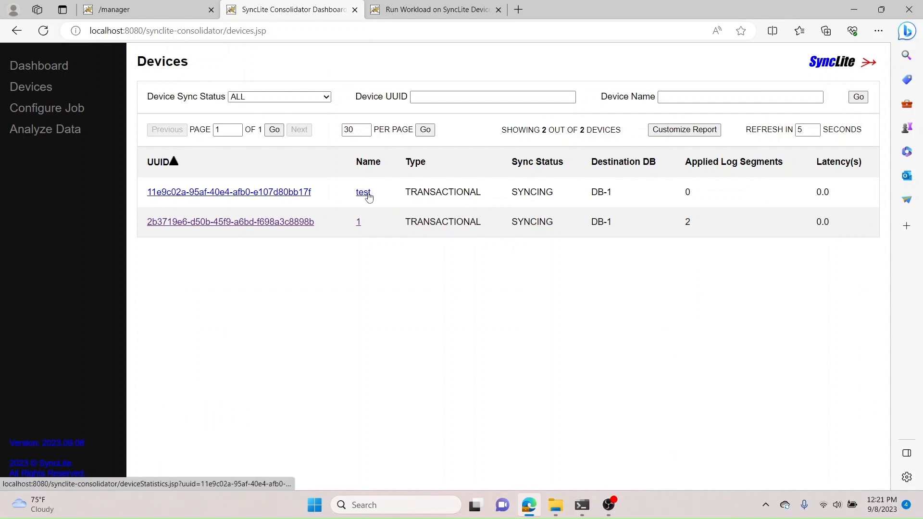
Step: In the SyncLite CLI, create table t1 with a single text column a
{"action": "key", "text": "alt+Tab"}
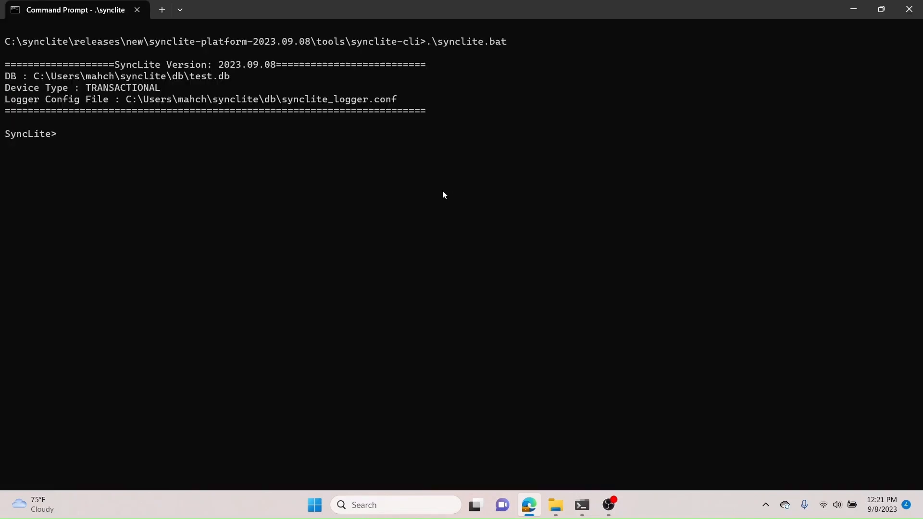
{"action": "type", "text": "create t"}
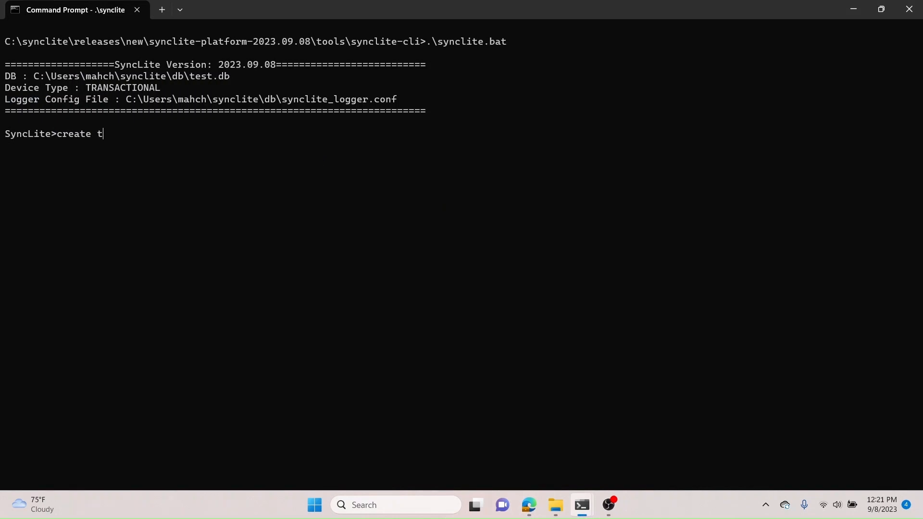
{"action": "type", "text": "able t1(a text);"}
{"action": "key", "text": "Return"}
Step: Insert the row 'from device test' into table t1
{"action": "type", "text": "insert"}
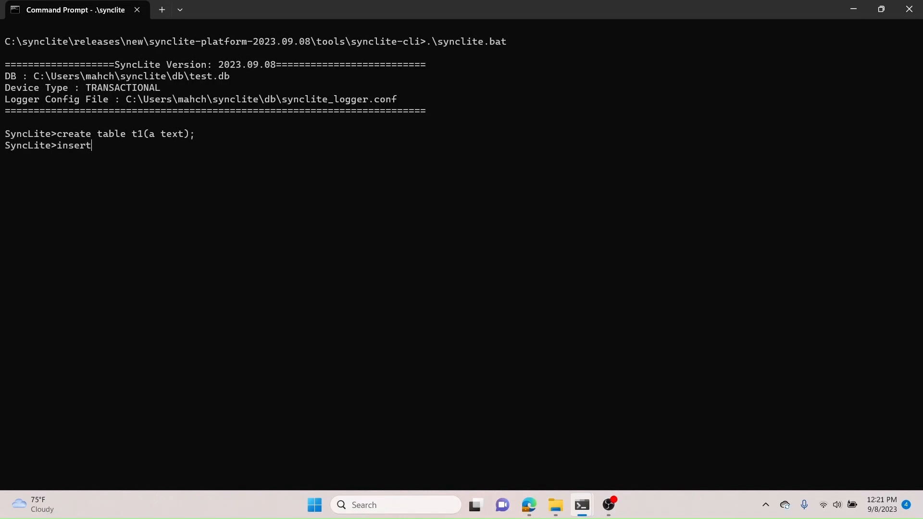
{"action": "type", "text": " into t1 values('from "}
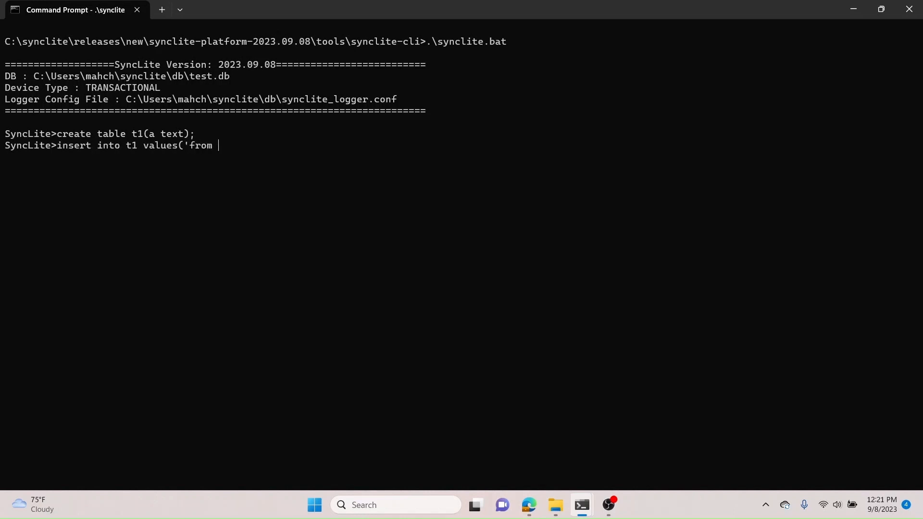
{"action": "type", "text": "device test');"}
{"action": "key", "text": "Return"}
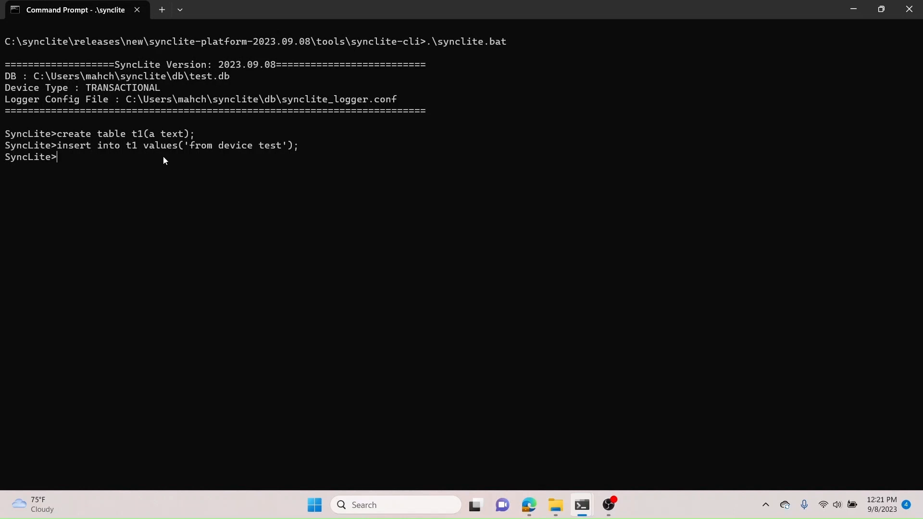
Step: Switch to the consolidator dashboard and open the statistics of the device named test
{"action": "key", "text": "alt+Tab"}
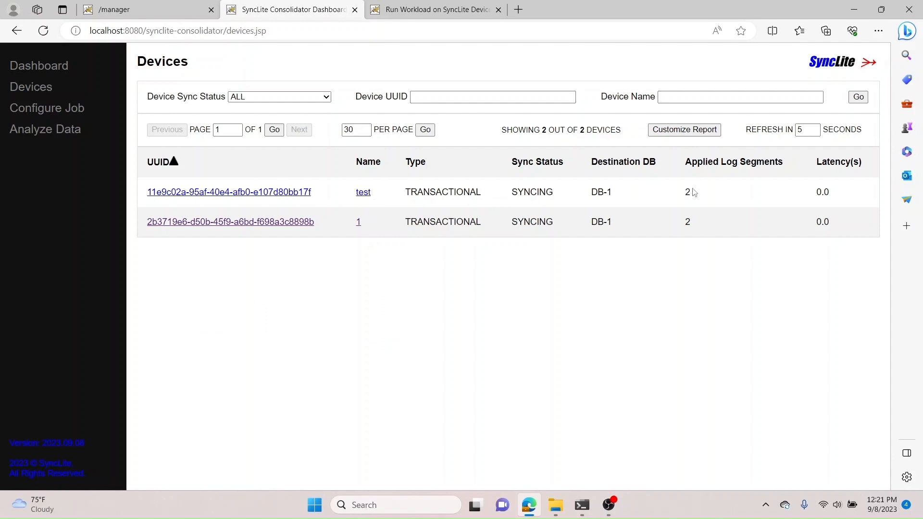
{"action": "left_click", "coordinate": [363, 192]}
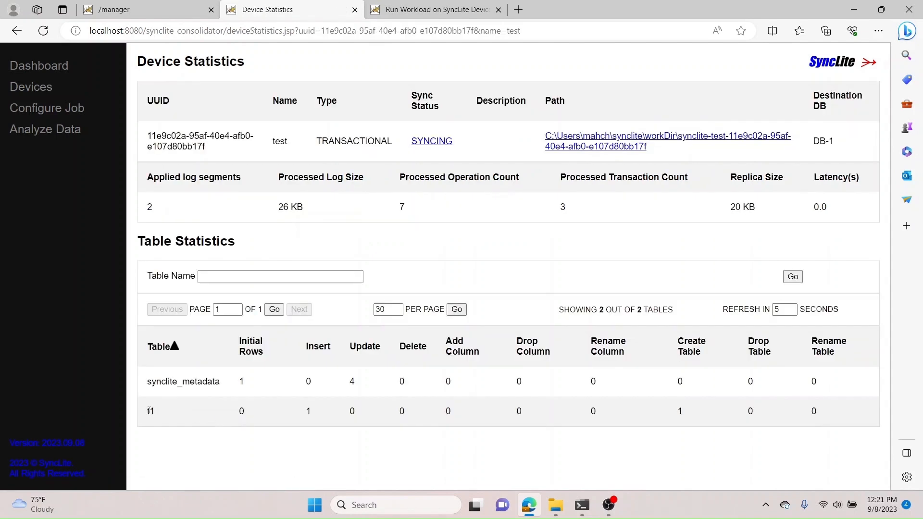
{"action": "double_click", "coordinate": [150, 410]}
{"action": "left_click", "coordinate": [302, 411]}
Step: Analyze data on destination DB-1 by running the query select * from t1
{"action": "left_click", "coordinate": [33, 137]}
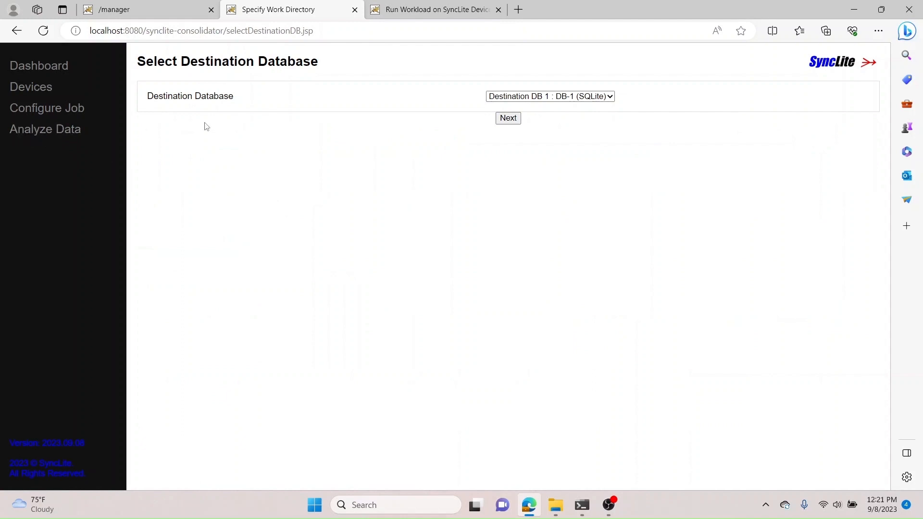
{"action": "left_click", "coordinate": [512, 121]}
{"action": "left_click", "coordinate": [458, 115]}
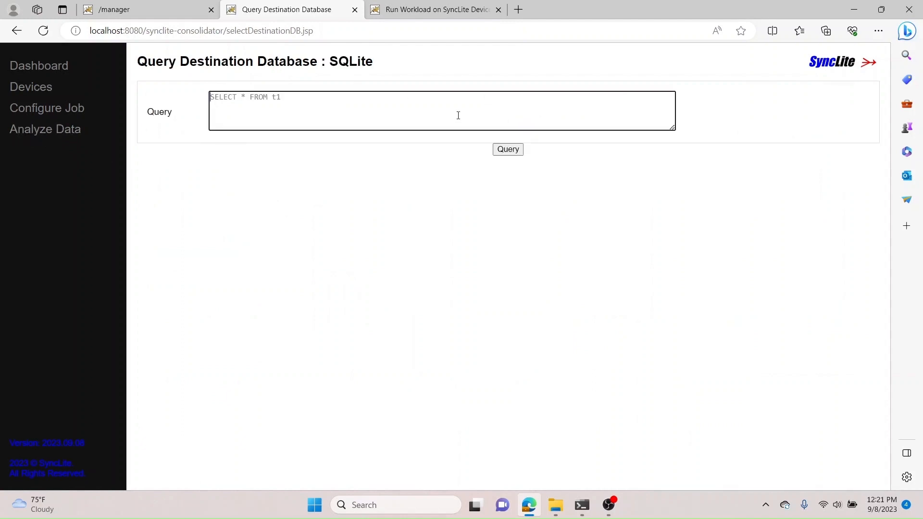
{"action": "type", "text": "select * from t1"}
{"action": "left_click", "coordinate": [508, 148]}
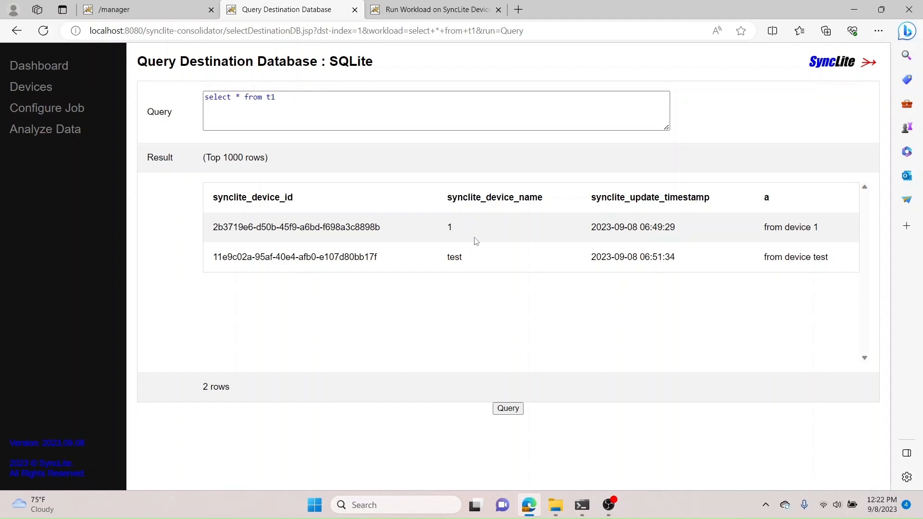
Step: Stop the running consolidator job from the dashboard
{"action": "left_click", "coordinate": [37, 67]}
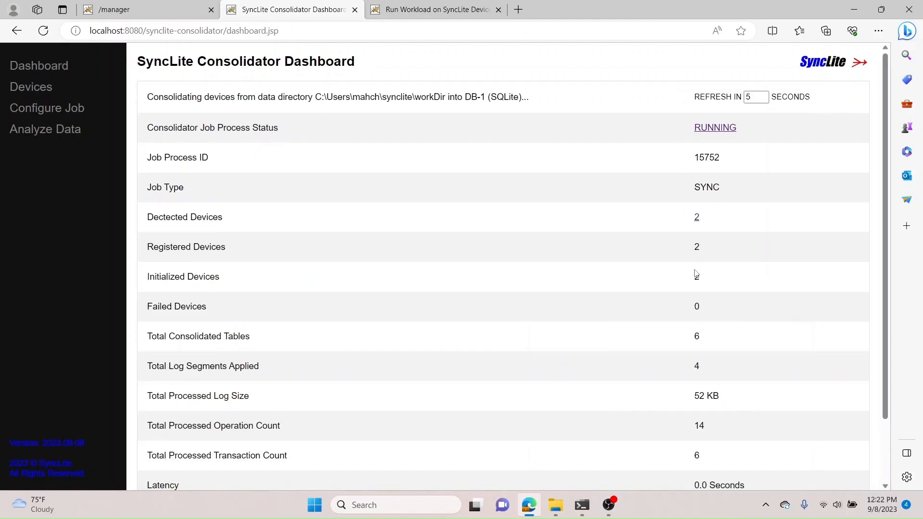
{"action": "left_click", "coordinate": [70, 116]}
{"action": "left_click", "coordinate": [37, 151]}
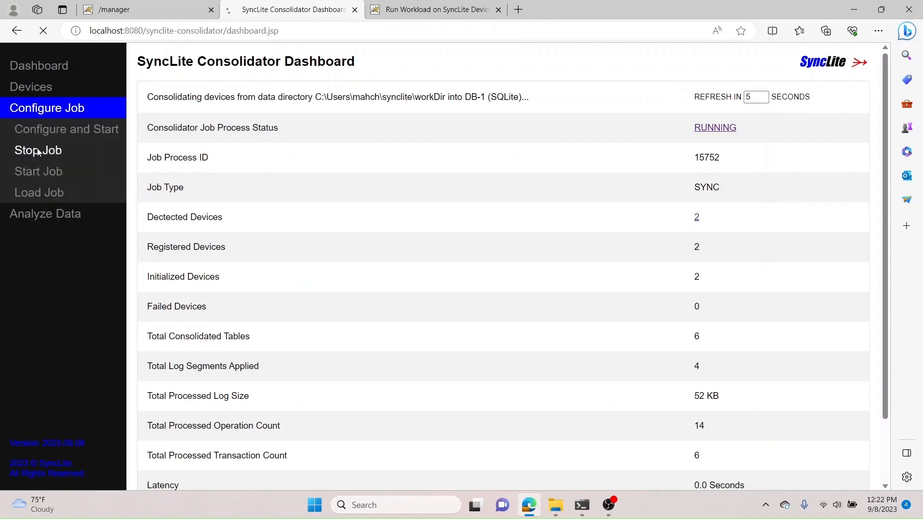
Step: In the sample app, stop all SyncLite databases
{"action": "left_click", "coordinate": [430, 9]}
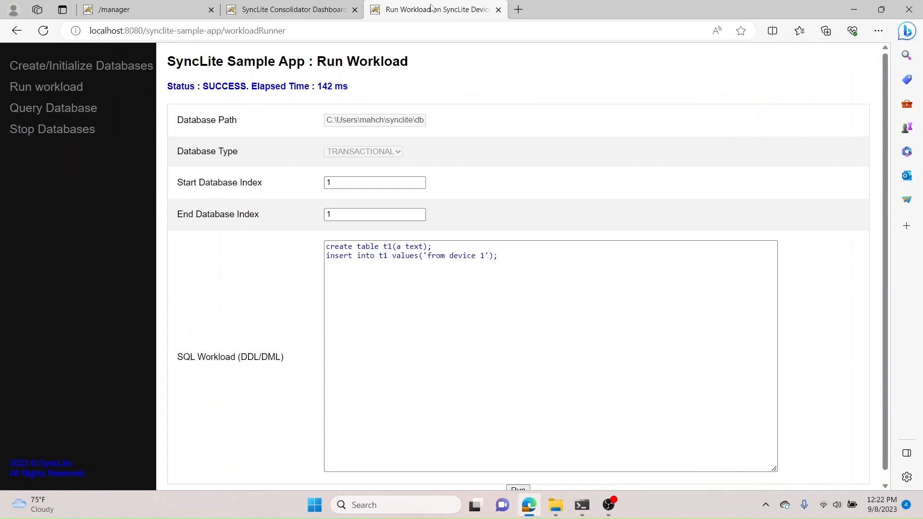
{"action": "left_click", "coordinate": [68, 130]}
{"action": "left_click", "coordinate": [532, 56]}
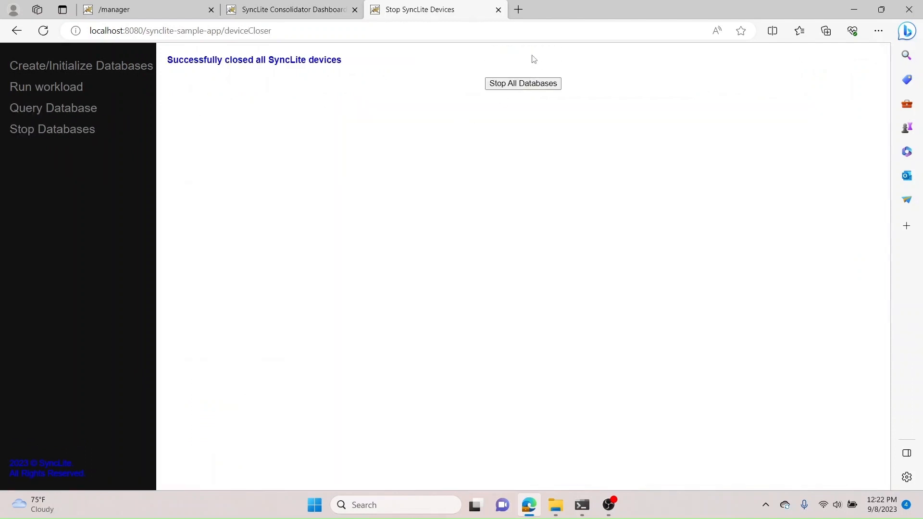
Step: Exit the SyncLite CLI and confirm terminating the batch job
{"action": "left_click", "coordinate": [582, 511]}
{"action": "left_click", "coordinate": [521, 451]}
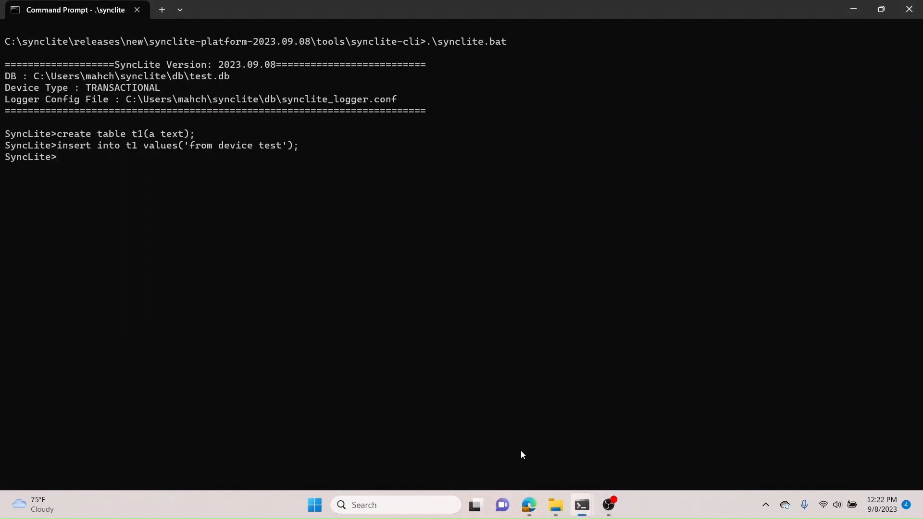
{"action": "key", "text": "ctrl+c"}
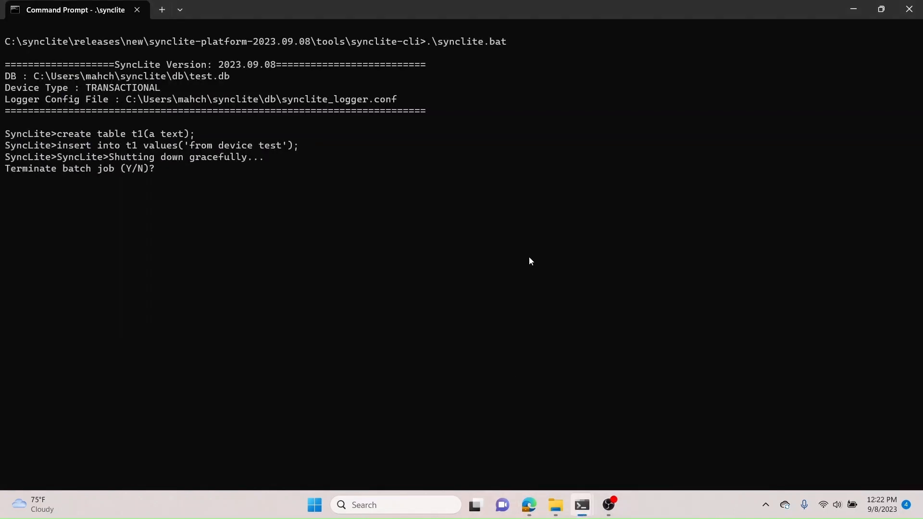
{"action": "type", "text": "Y"}
{"action": "key", "text": "Return"}
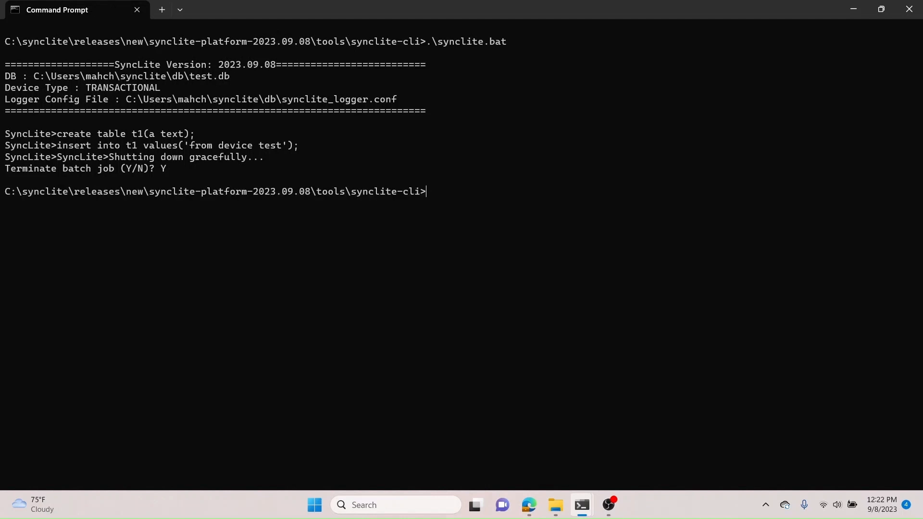
Step: Change directory up two levels and into the platform's bin folder
{"action": "type", "text": "cd .."}
{"action": "key", "text": "Return"}
{"action": "type", "text": "cd .."}
{"action": "key", "text": "Return"}
{"action": "type", "text": "cd b"}
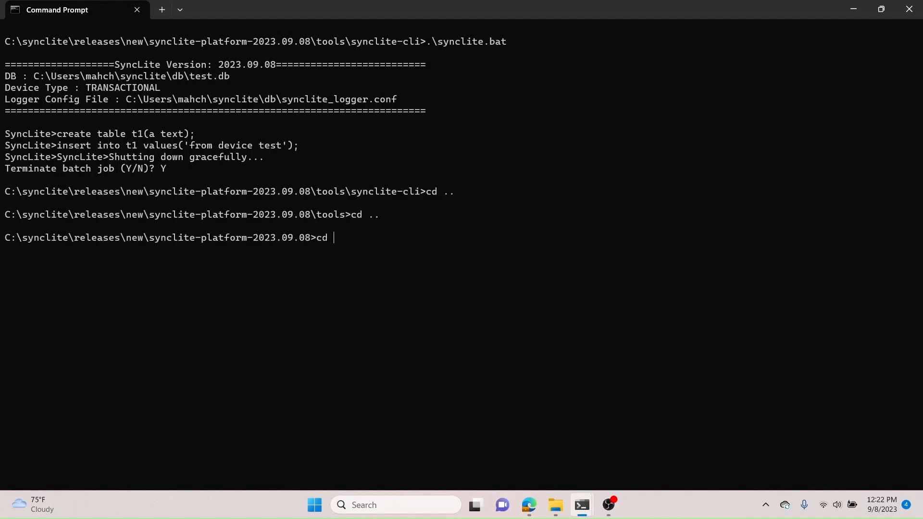
{"action": "type", "text": "in"}
{"action": "key", "text": "Return"}
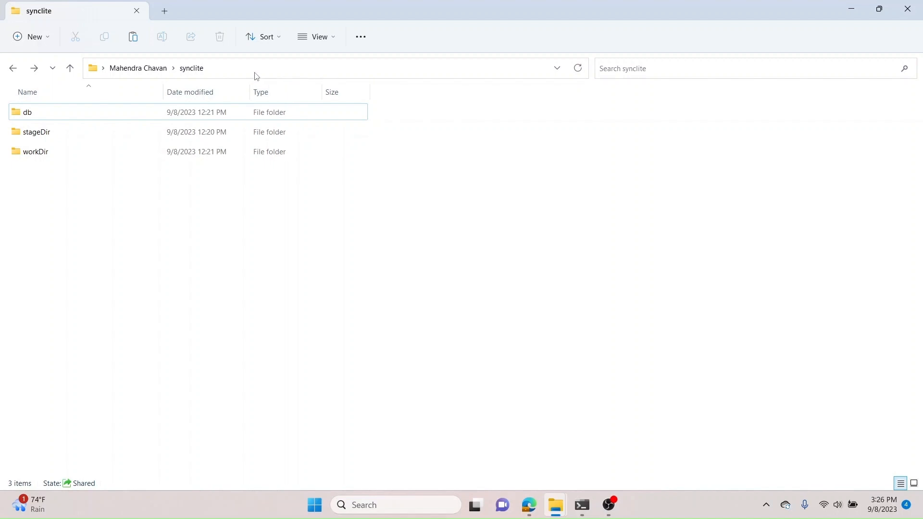
Step: Examine the contents of the db folder inside the user's synclite directory
{"action": "left_click", "coordinate": [339, 68]}
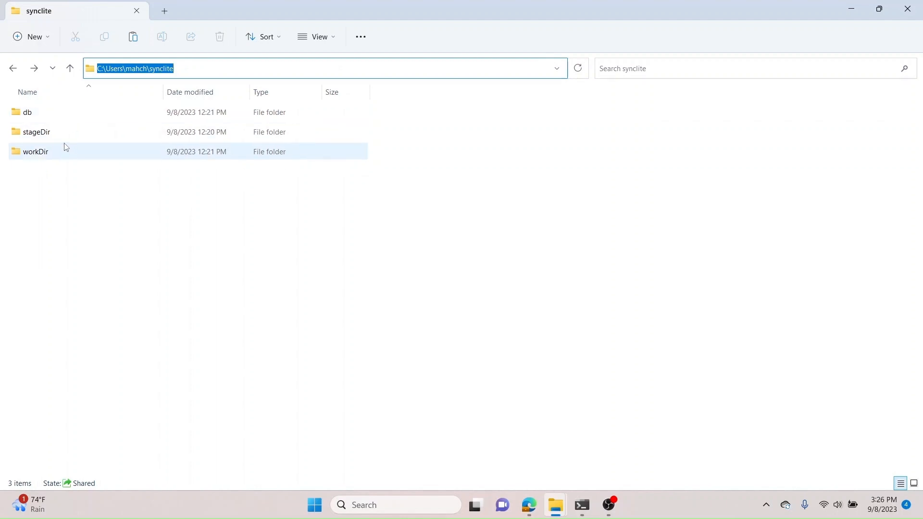
{"action": "double_click", "coordinate": [70, 121]}
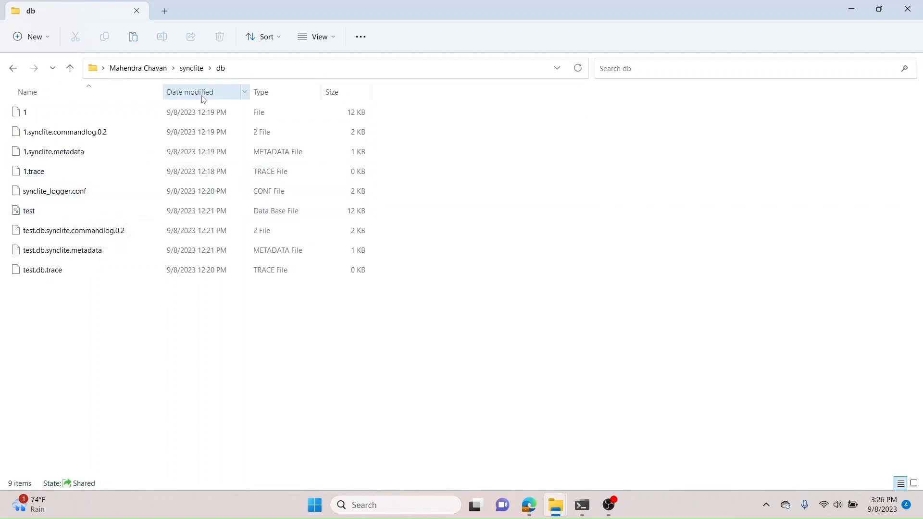
{"action": "left_click", "coordinate": [191, 70]}
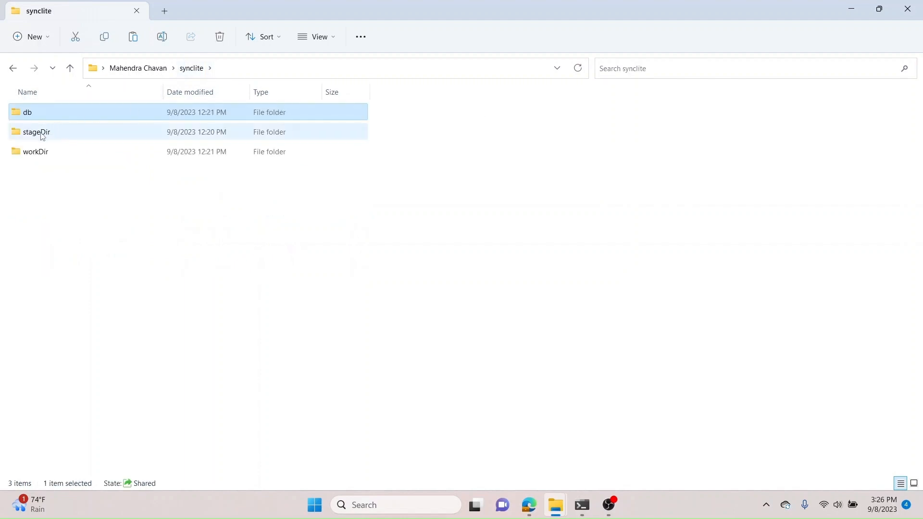
Step: Browse the stageDir folder and each device's staged folder contents
{"action": "double_click", "coordinate": [42, 132]}
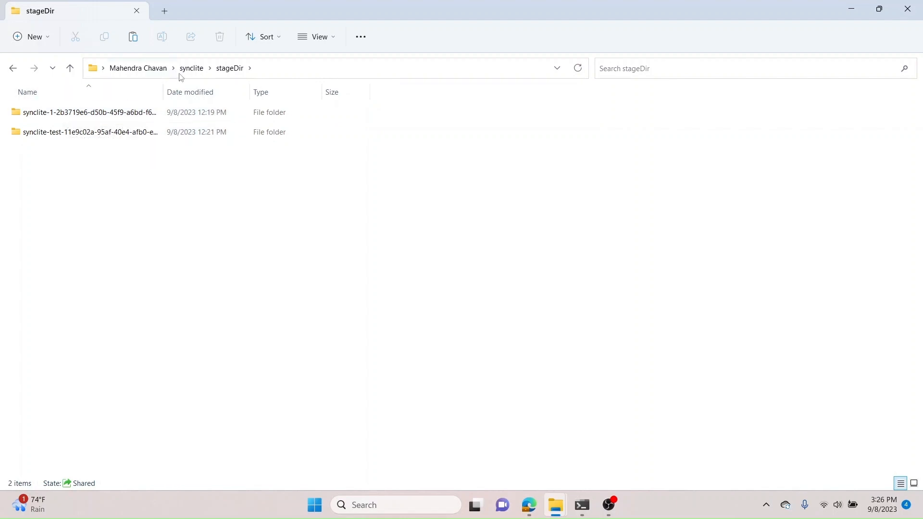
{"action": "double_click", "coordinate": [137, 112]}
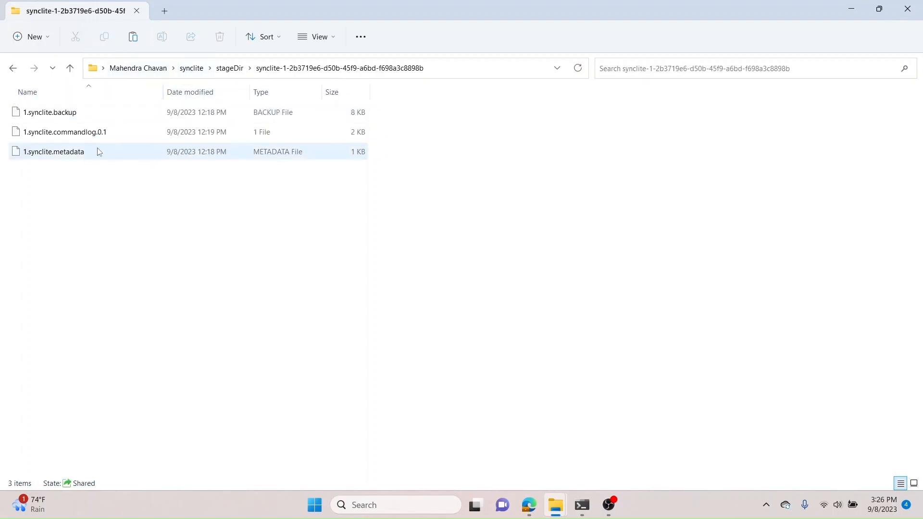
{"action": "left_click", "coordinate": [230, 68]}
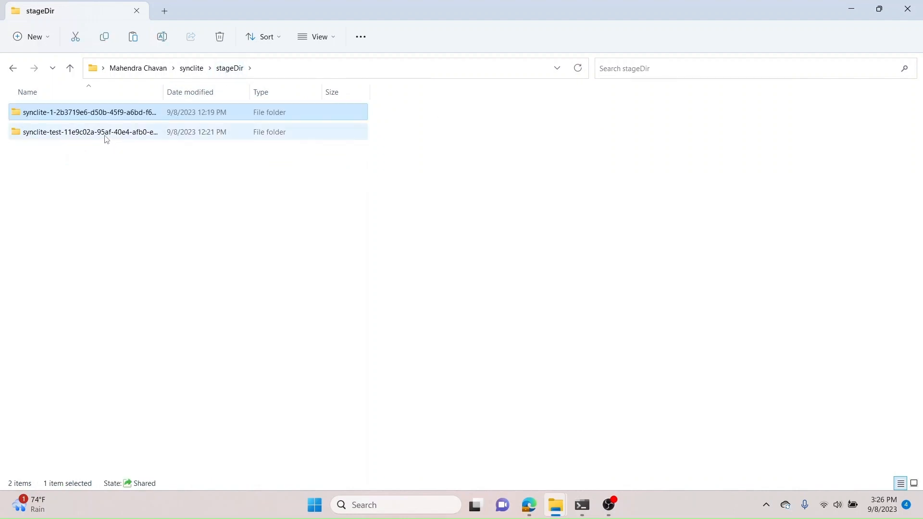
{"action": "double_click", "coordinate": [105, 138]}
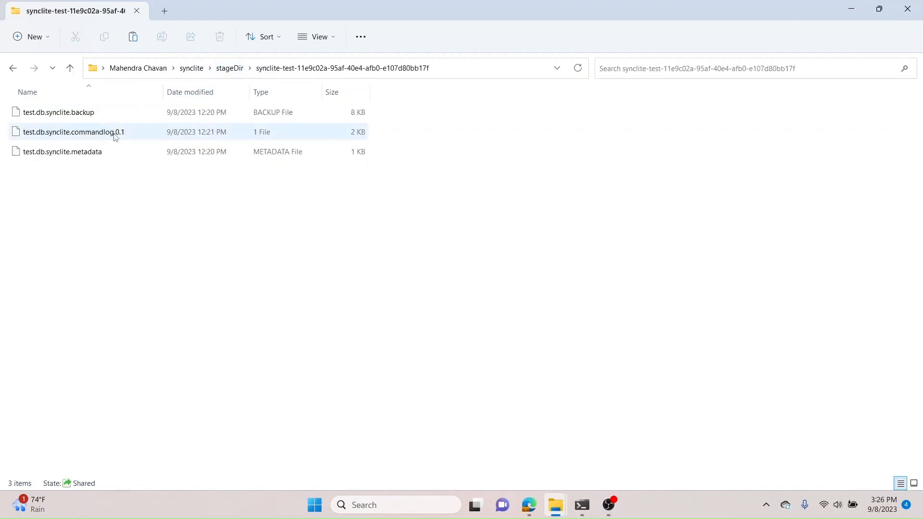
{"action": "left_click", "coordinate": [239, 68]}
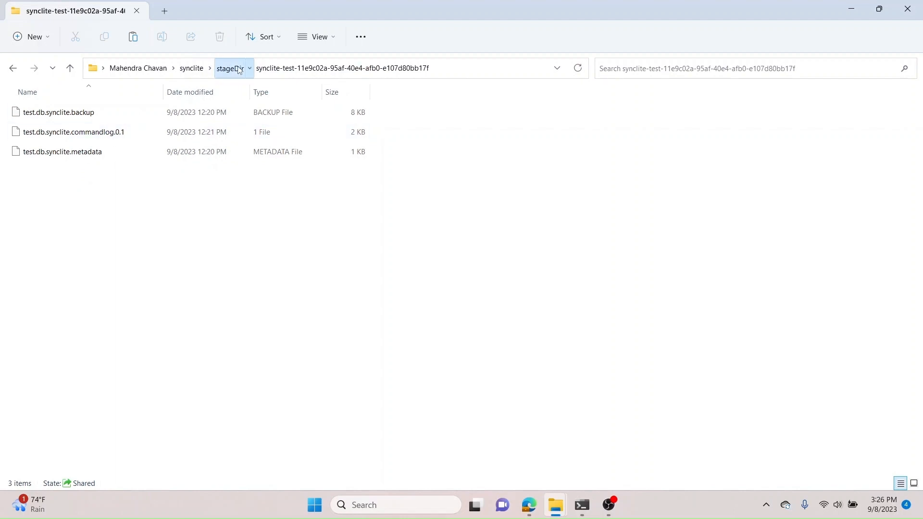
{"action": "left_click", "coordinate": [191, 68]}
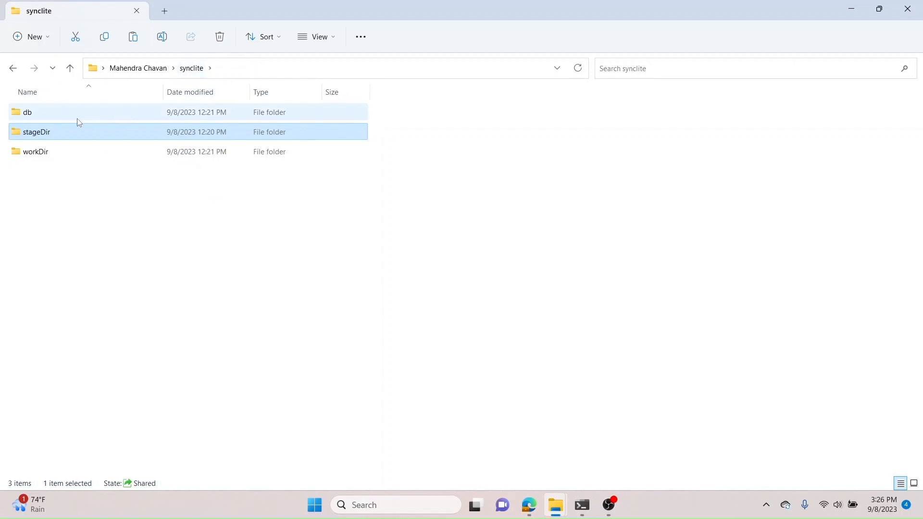
Step: Open the workDir folder and inspect the consolidated database and consolidator files
{"action": "left_click", "coordinate": [48, 153]}
{"action": "double_click", "coordinate": [48, 153]}
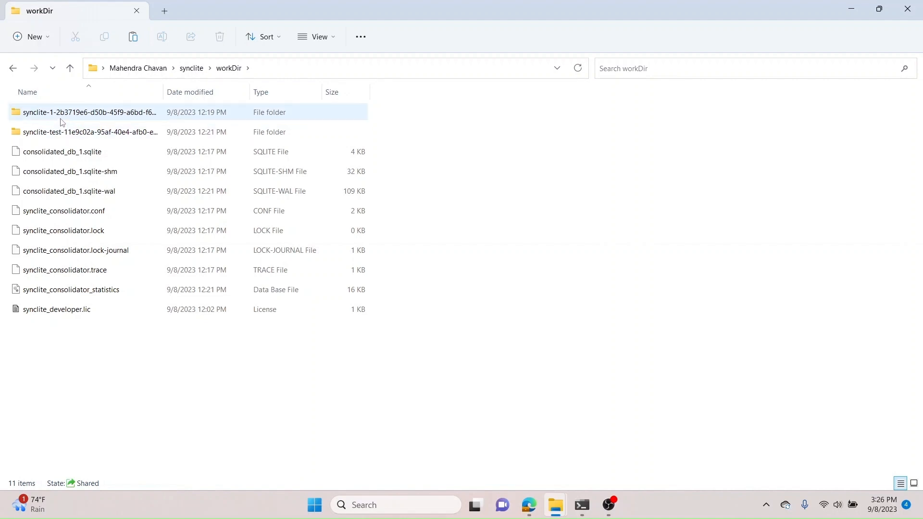
{"action": "left_click", "coordinate": [64, 153]}
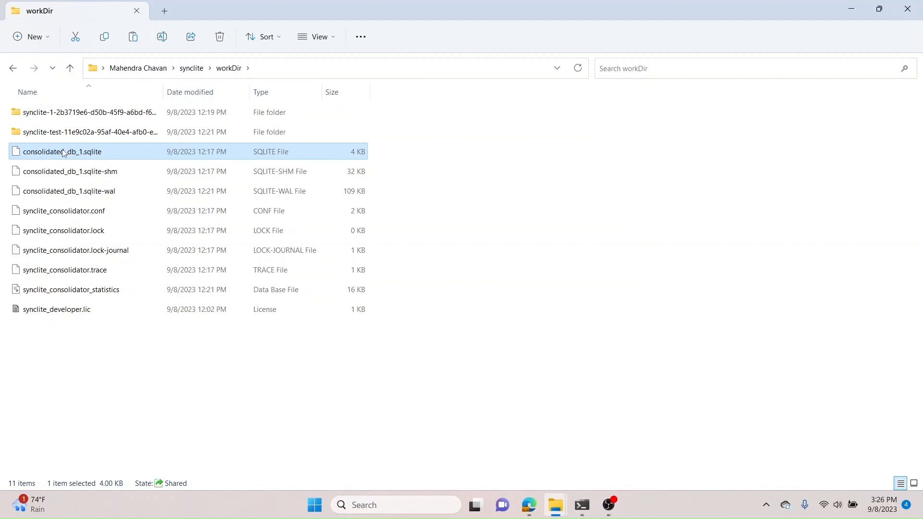
{"action": "left_click", "coordinate": [99, 114]}
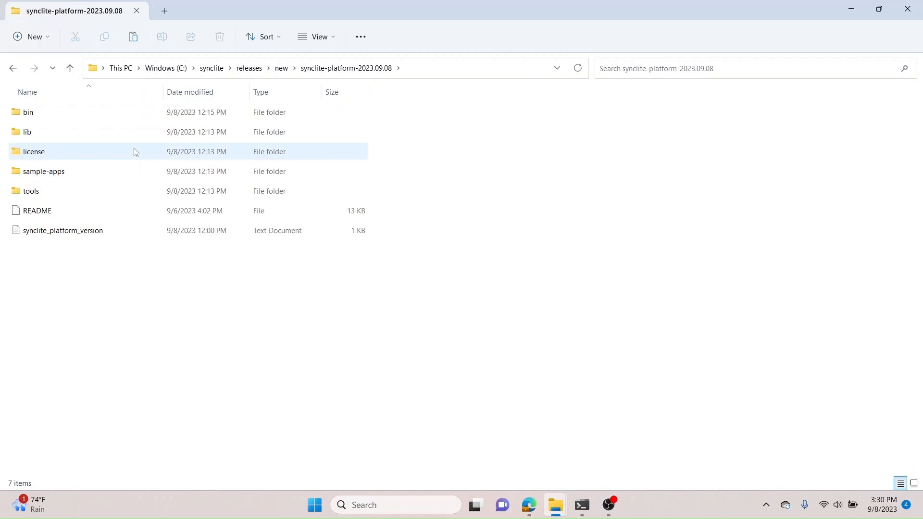
Step: Open the platform's bin folder and highlight the docker-deploy, Dockerfile, docker-start and docker-stop files
{"action": "double_click", "coordinate": [82, 119]}
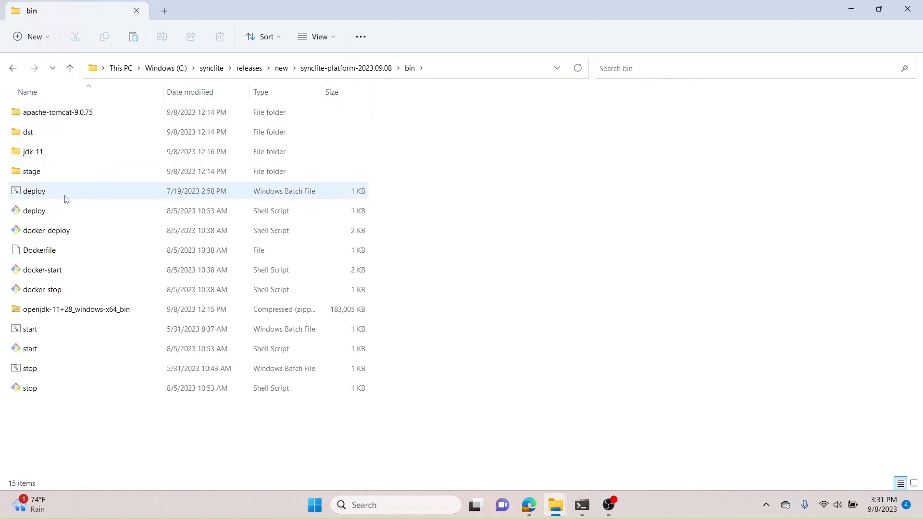
{"action": "left_click", "coordinate": [61, 234]}
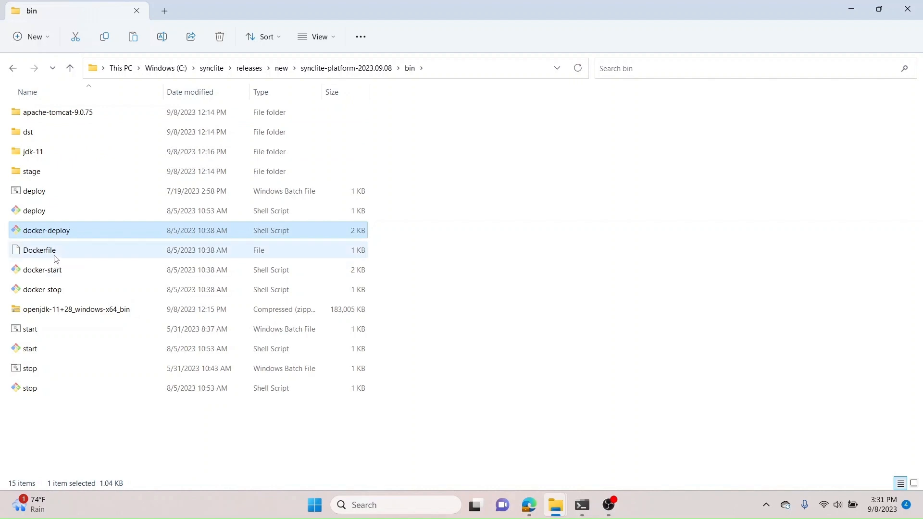
{"action": "left_click", "coordinate": [55, 254], "text": "ctrl"}
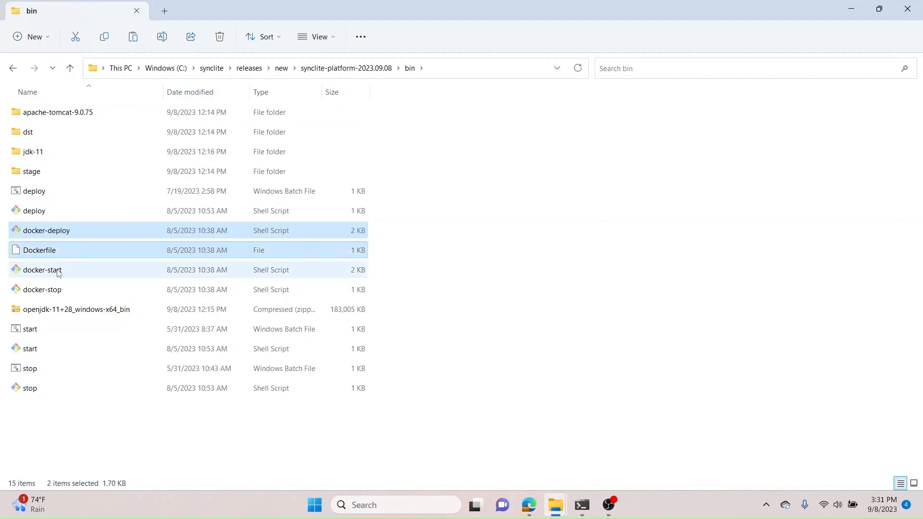
{"action": "left_click", "coordinate": [59, 272], "text": "ctrl"}
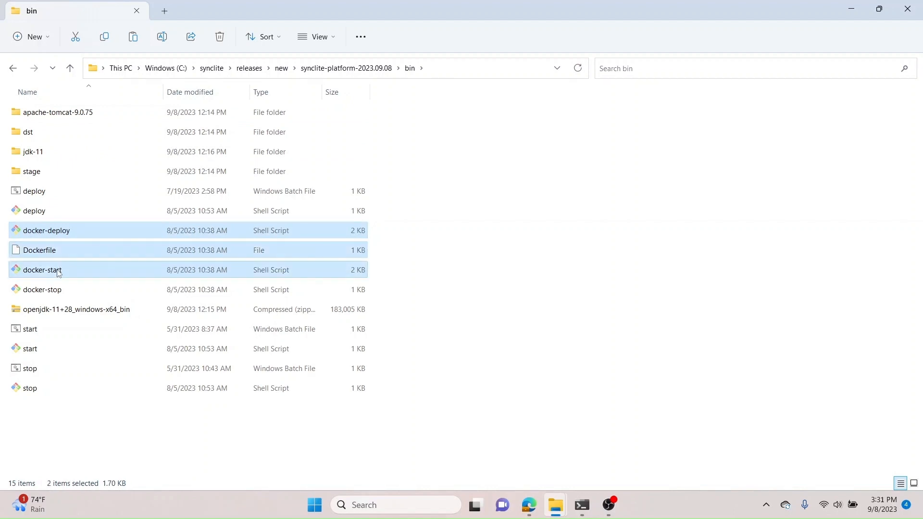
{"action": "left_click", "coordinate": [58, 295], "text": "ctrl"}
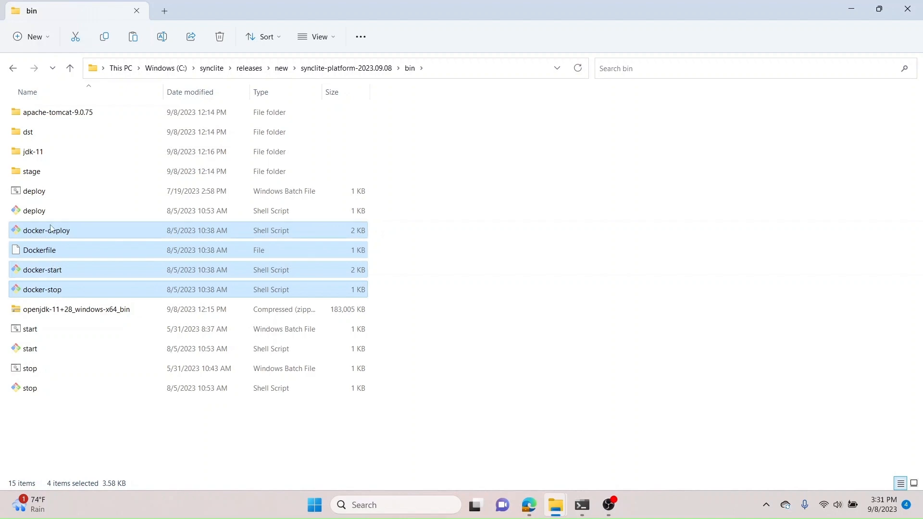
Step: Open the stage folder's sftp subfolder and highlight its Docker deploy, start, stop scripts and Dockerfile
{"action": "left_click", "coordinate": [38, 179]}
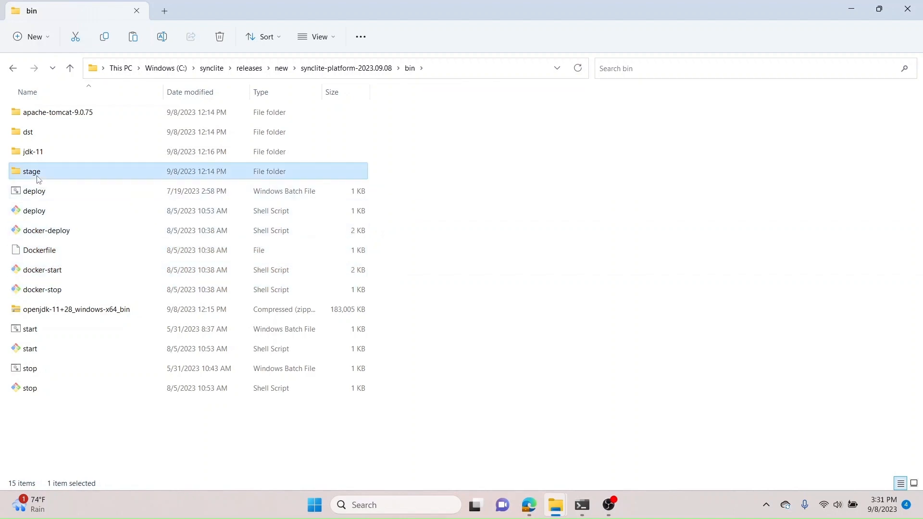
{"action": "double_click", "coordinate": [38, 179]}
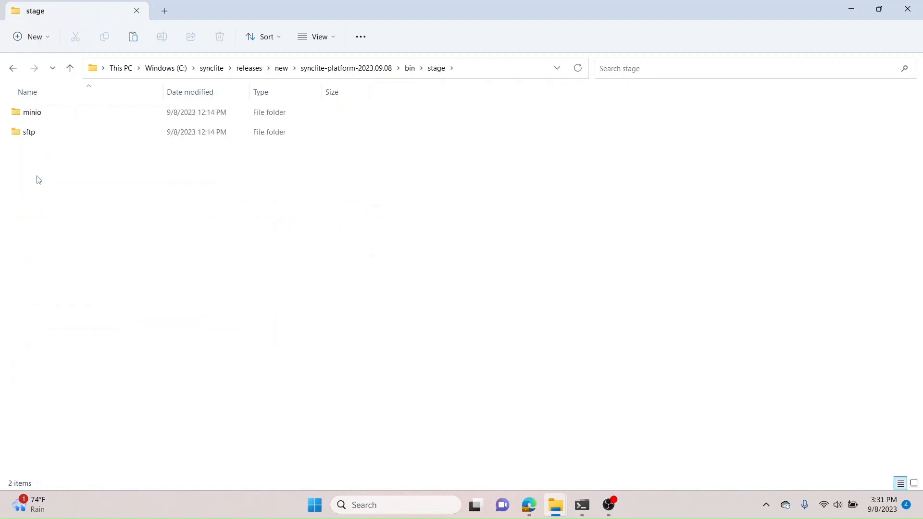
{"action": "double_click", "coordinate": [43, 135]}
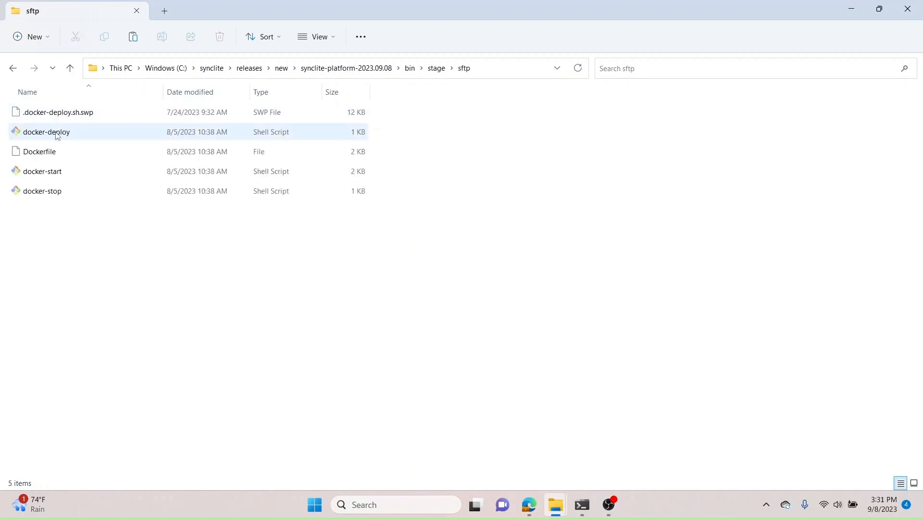
{"action": "left_click", "coordinate": [56, 135]}
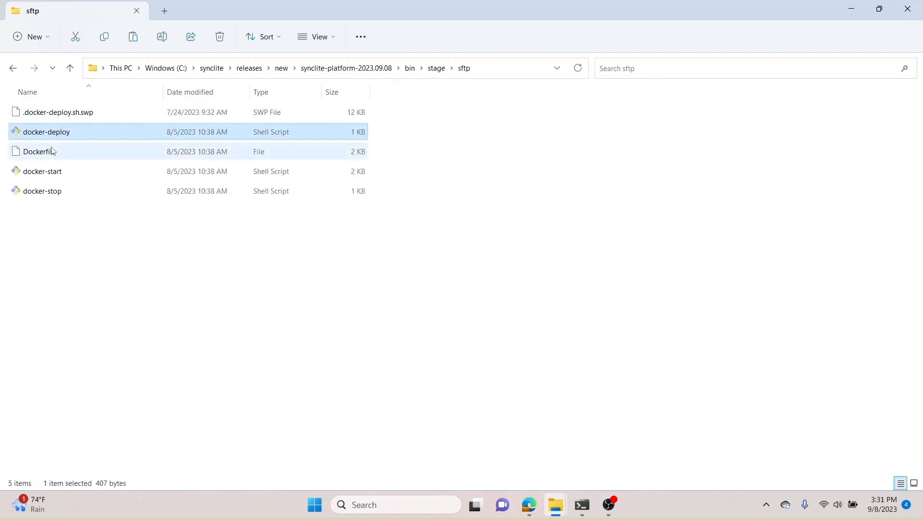
{"action": "left_click", "coordinate": [52, 153], "text": "ctrl"}
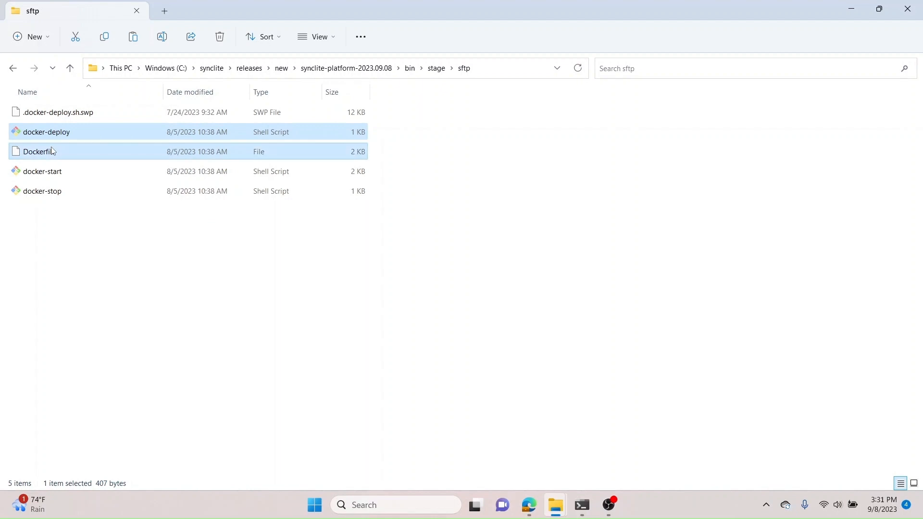
{"action": "left_click", "coordinate": [55, 173], "text": "ctrl"}
{"action": "left_click", "coordinate": [54, 191], "text": "ctrl"}
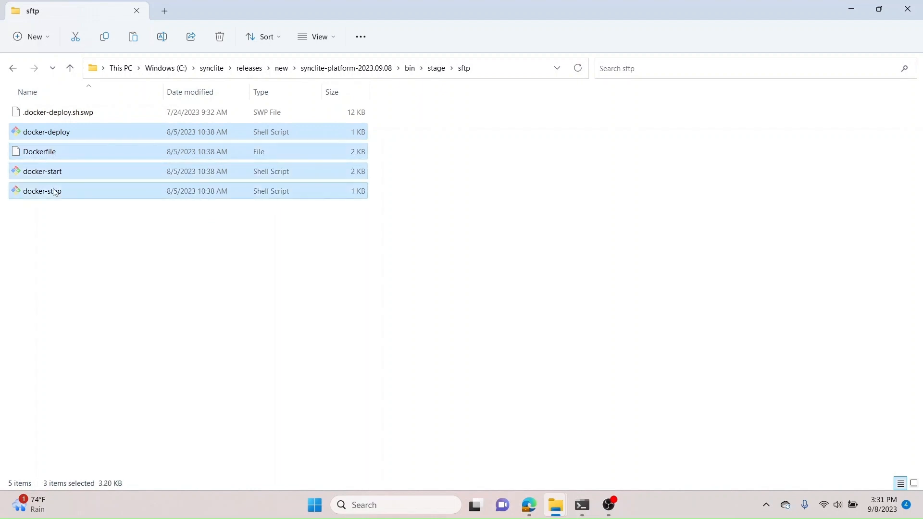
Step: Go back through stage to bin, then open the dst folder and review the postgresql Docker scripts
{"action": "left_click", "coordinate": [436, 68]}
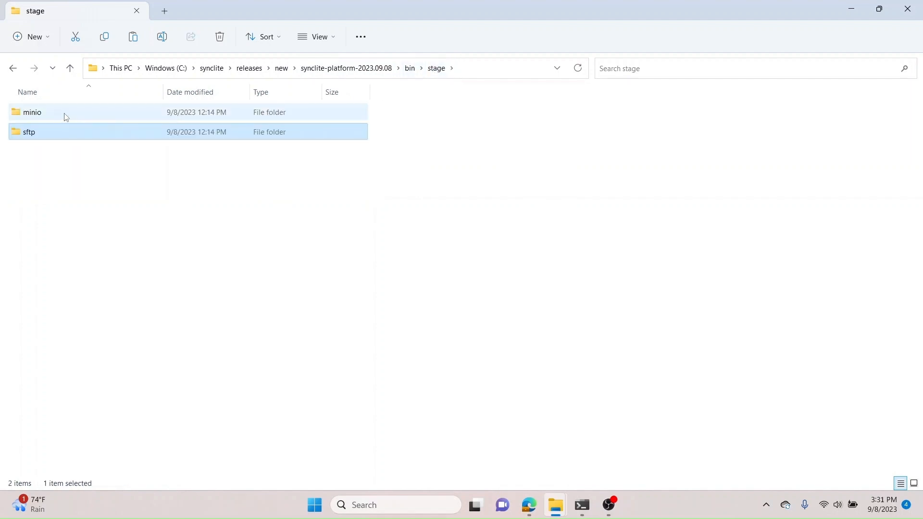
{"action": "left_click", "coordinate": [61, 115]}
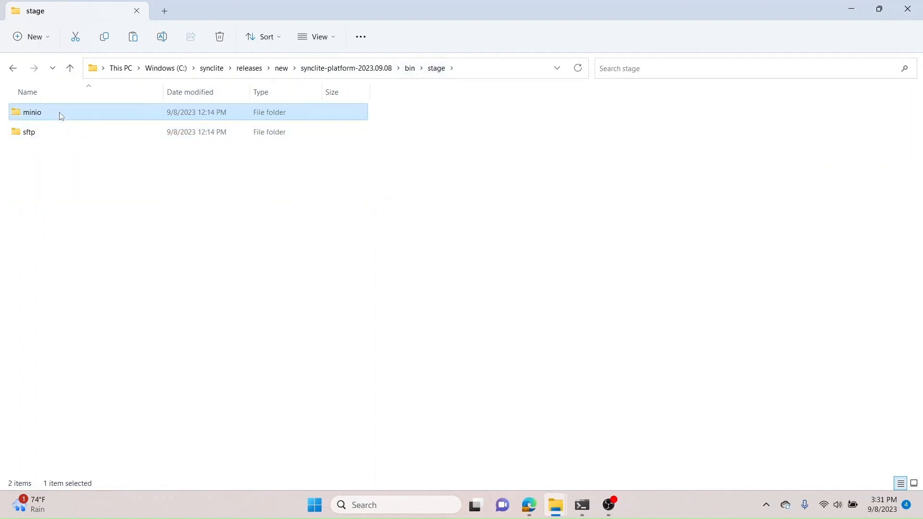
{"action": "left_click", "coordinate": [411, 68]}
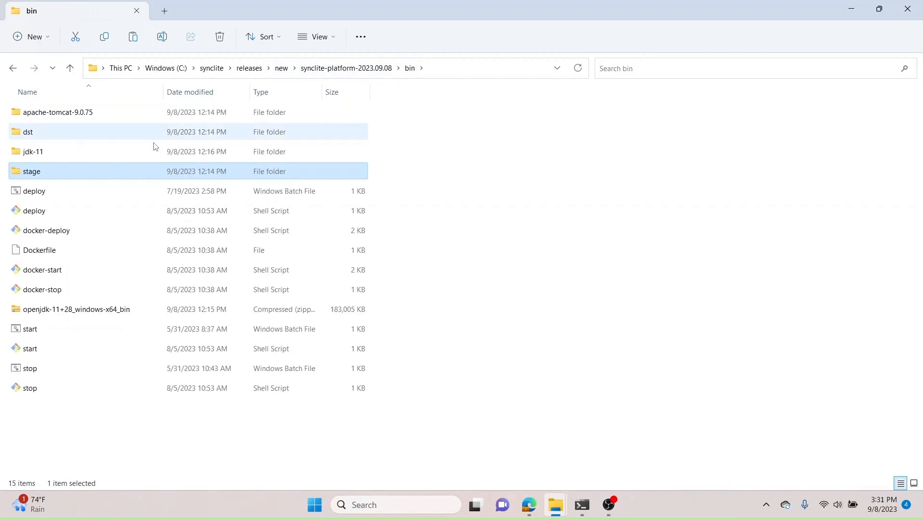
{"action": "left_click", "coordinate": [40, 134]}
{"action": "double_click", "coordinate": [40, 134]}
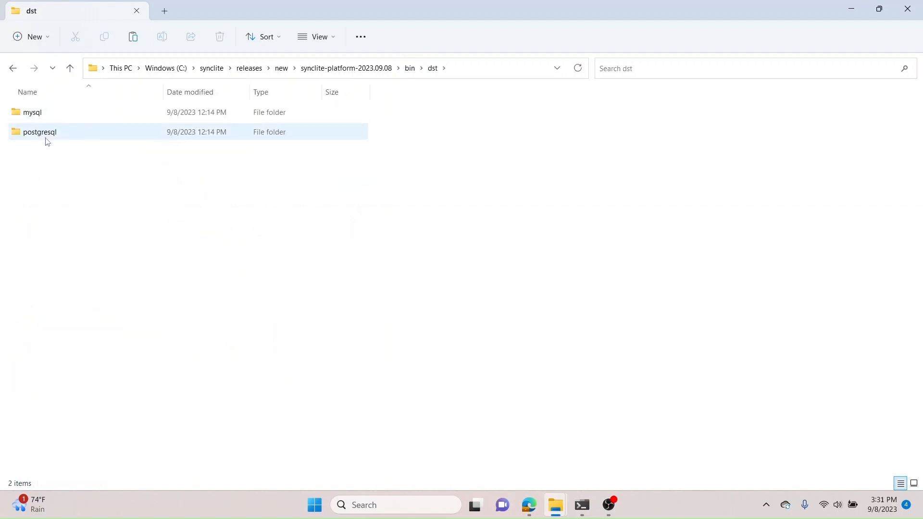
{"action": "double_click", "coordinate": [45, 135]}
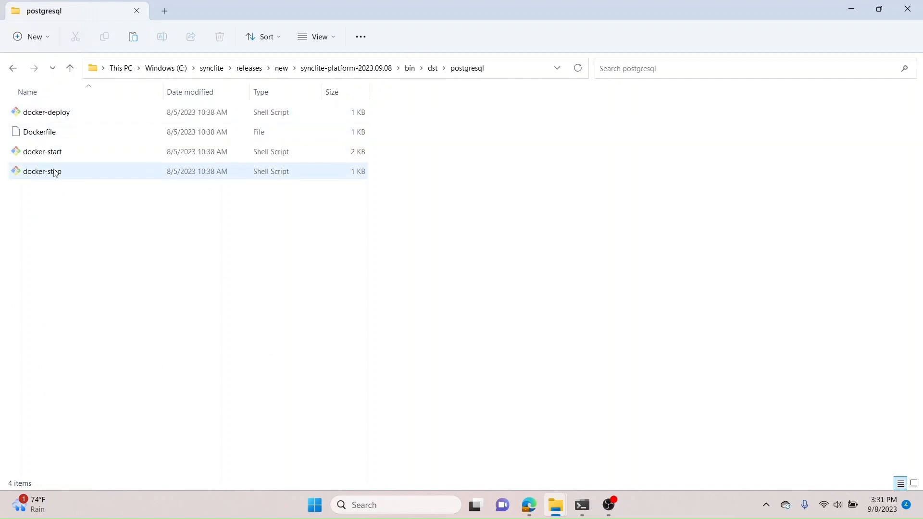
{"action": "left_click", "coordinate": [432, 70]}
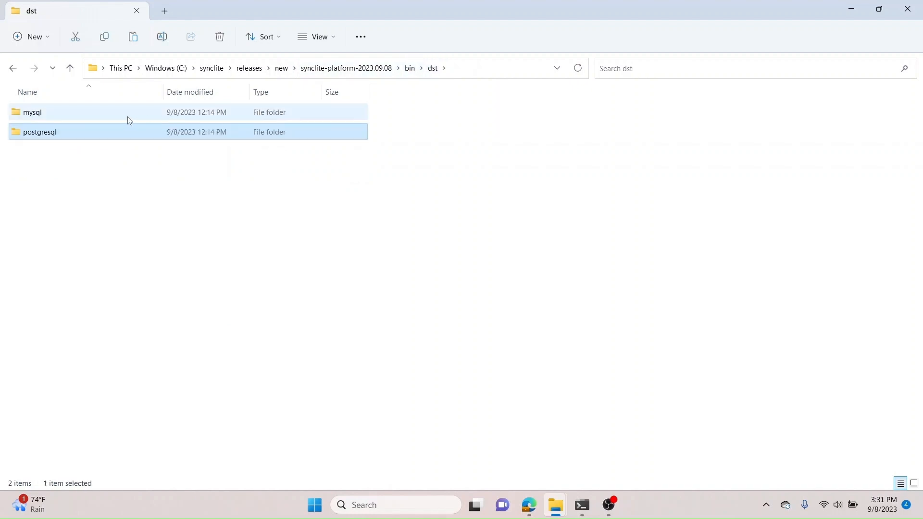
Step: Open the mysql folder under dst to review its Docker files, then return to the platform root folder
{"action": "left_click", "coordinate": [120, 118]}
{"action": "double_click", "coordinate": [120, 118]}
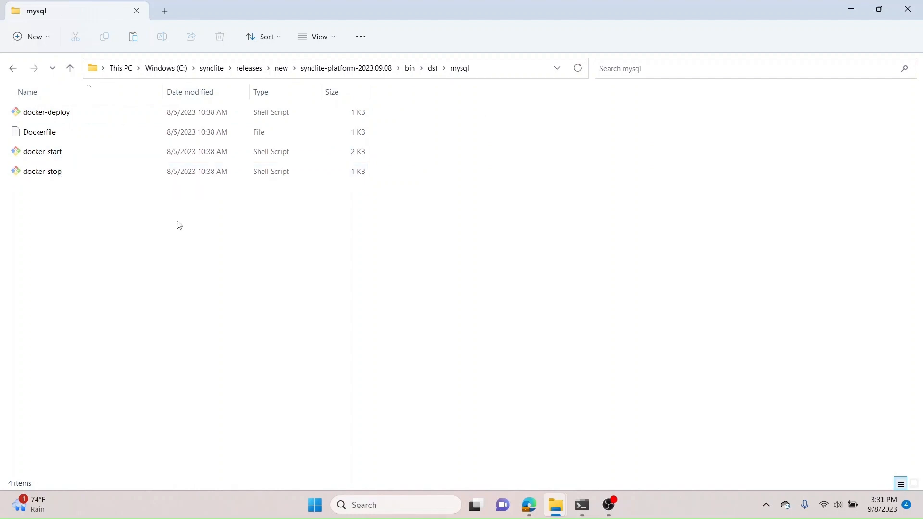
{"action": "left_click", "coordinate": [367, 71]}
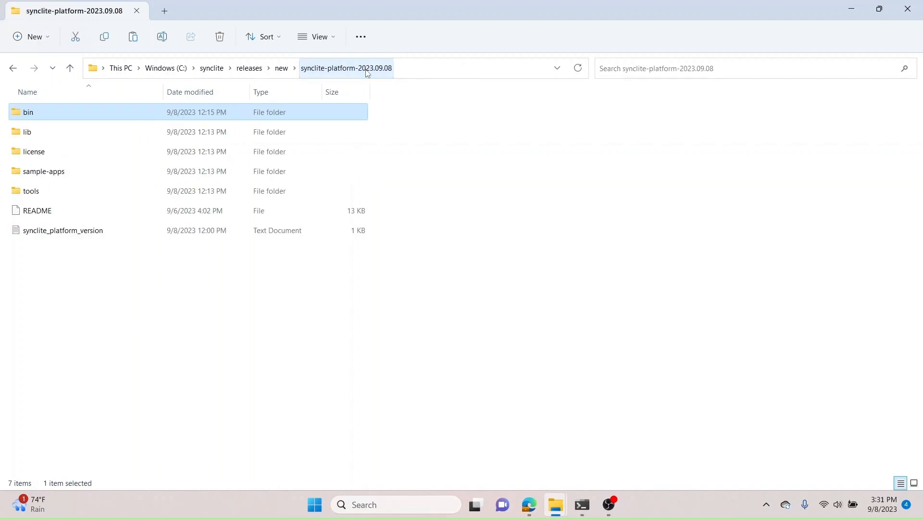
{"action": "left_click", "coordinate": [267, 274]}
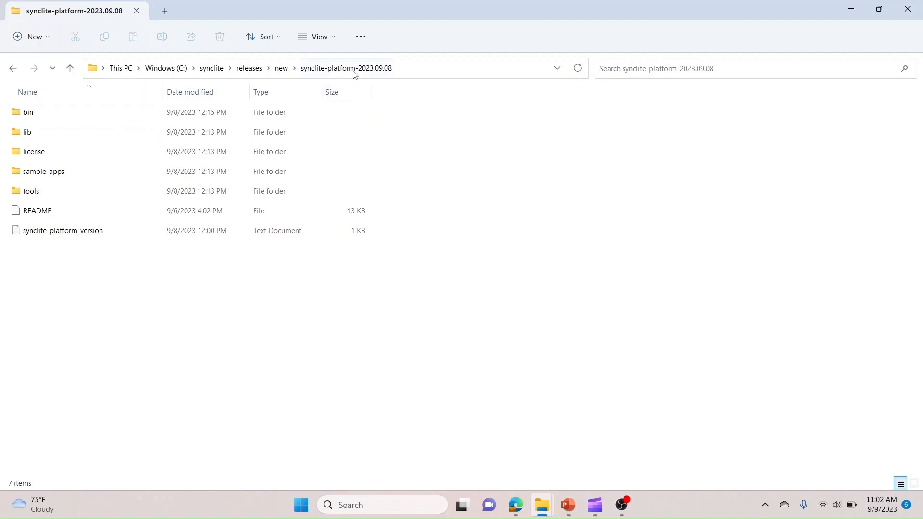
Step: Examine the lib folder's consolidator WAR file and the logger java folder's jar and configuration file
{"action": "double_click", "coordinate": [45, 134]}
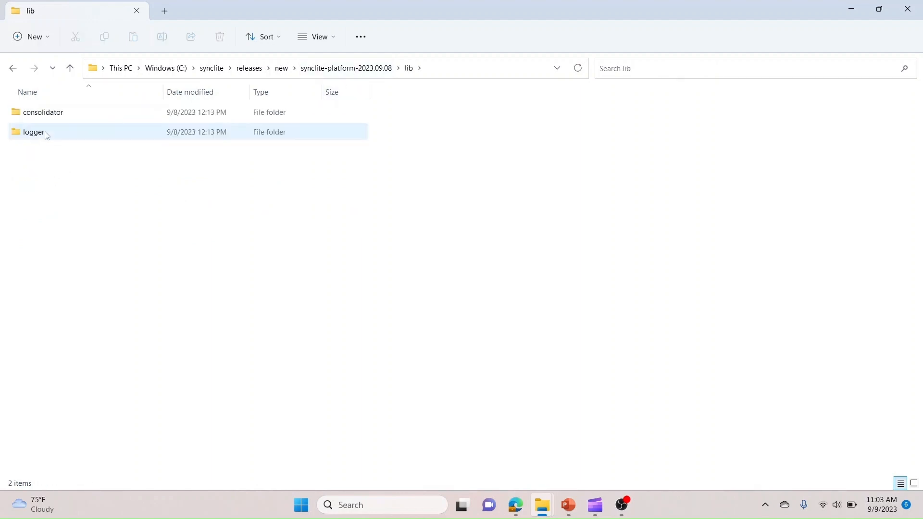
{"action": "double_click", "coordinate": [55, 117]}
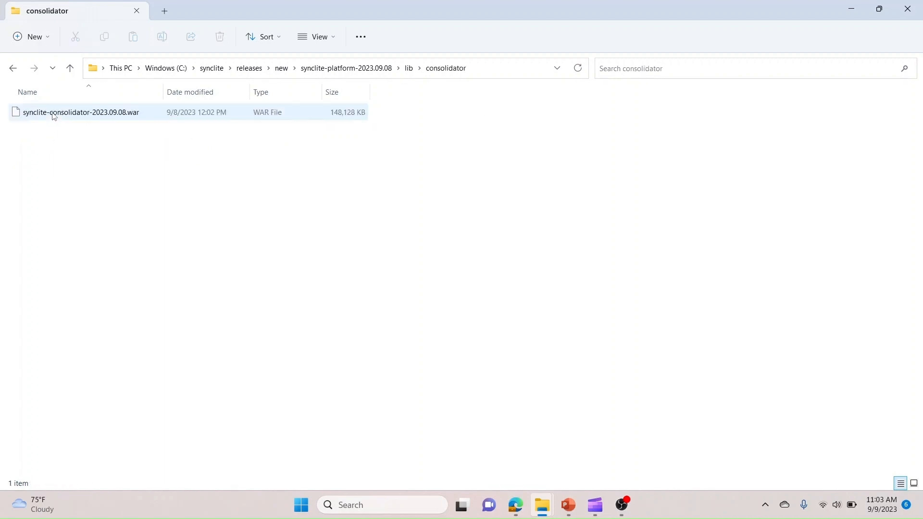
{"action": "left_click", "coordinate": [410, 70]}
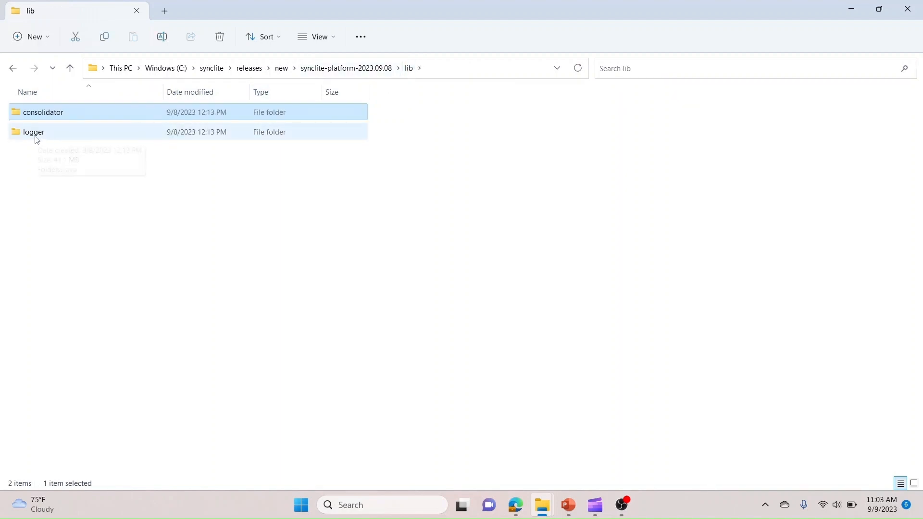
{"action": "left_click", "coordinate": [38, 137]}
{"action": "double_click", "coordinate": [39, 137]}
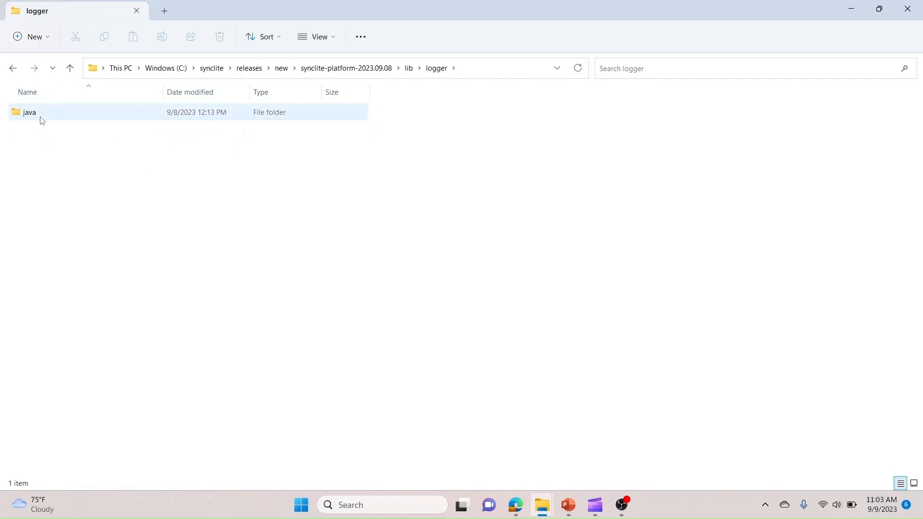
{"action": "left_click", "coordinate": [41, 118]}
{"action": "double_click", "coordinate": [42, 118]}
{"action": "left_click", "coordinate": [71, 134]}
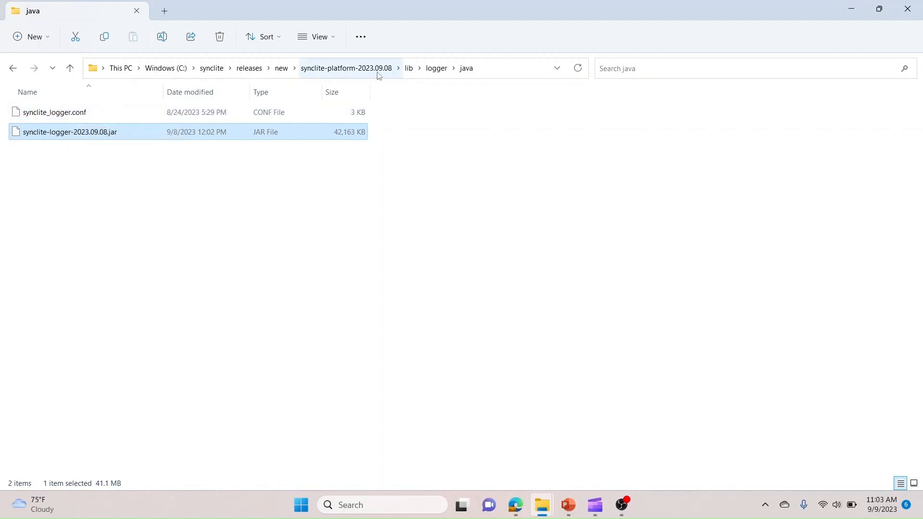
{"action": "left_click", "coordinate": [356, 70]}
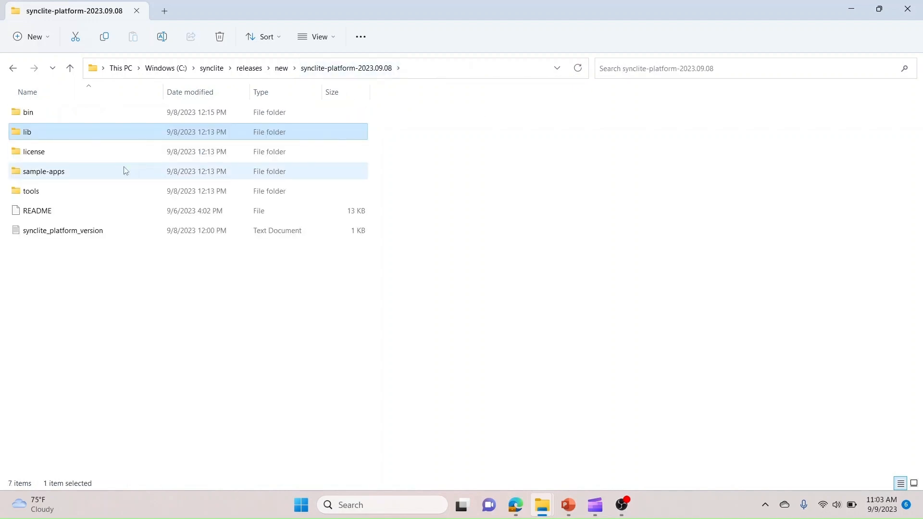
Step: Browse the sample-apps folder, viewing the java and python sample application files
{"action": "double_click", "coordinate": [50, 174]}
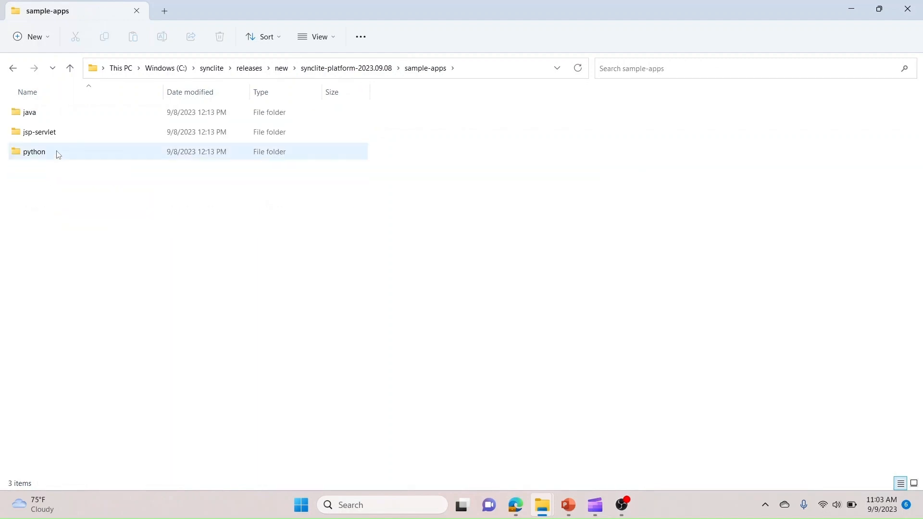
{"action": "left_click", "coordinate": [38, 138]}
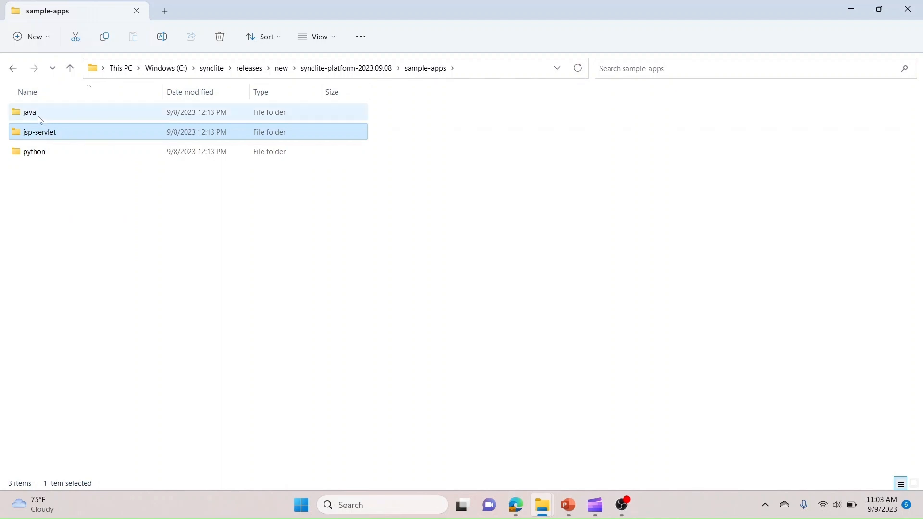
{"action": "left_click", "coordinate": [31, 115]}
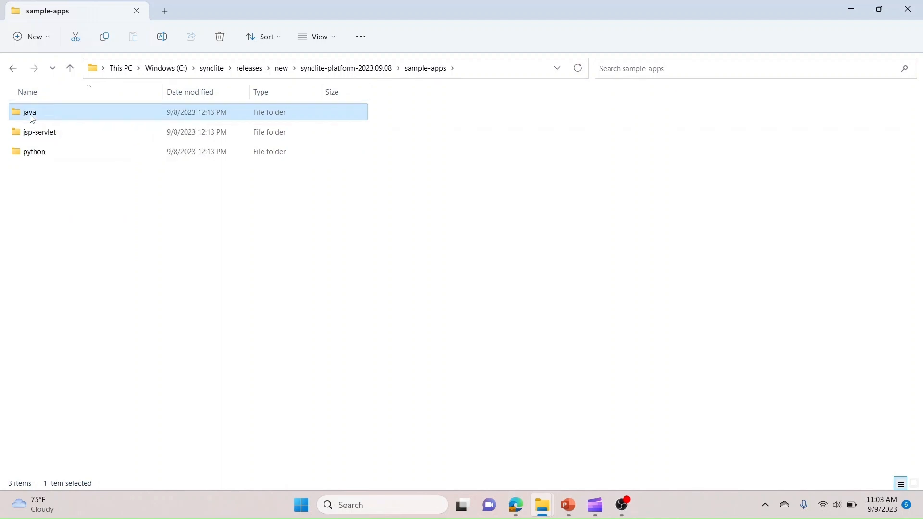
{"action": "double_click", "coordinate": [32, 118]}
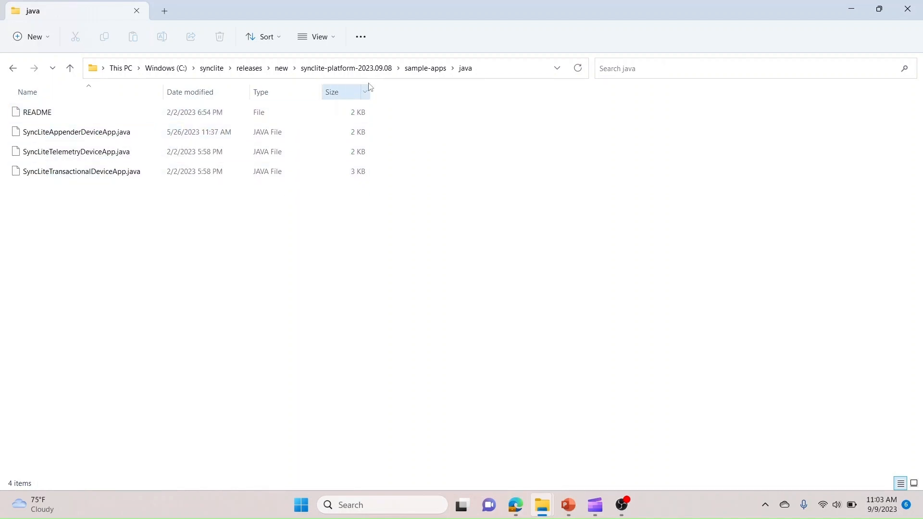
{"action": "left_click", "coordinate": [415, 71]}
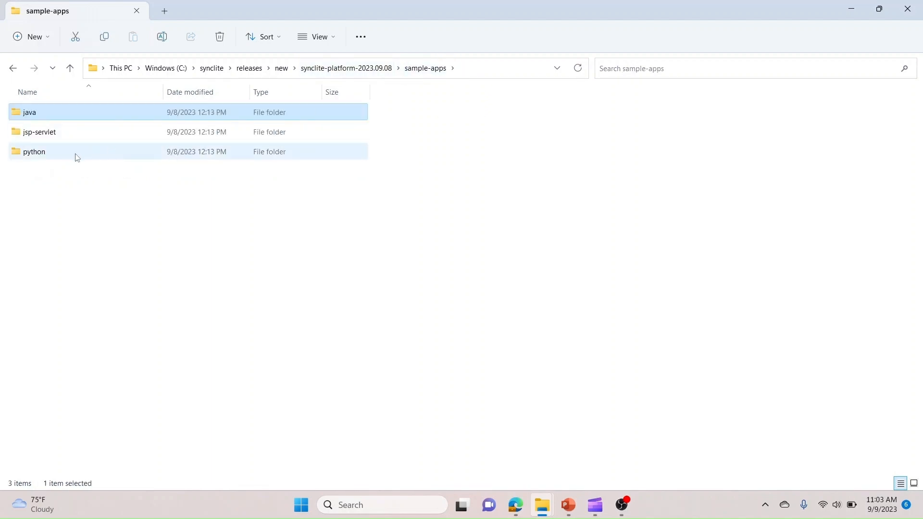
{"action": "double_click", "coordinate": [39, 157]}
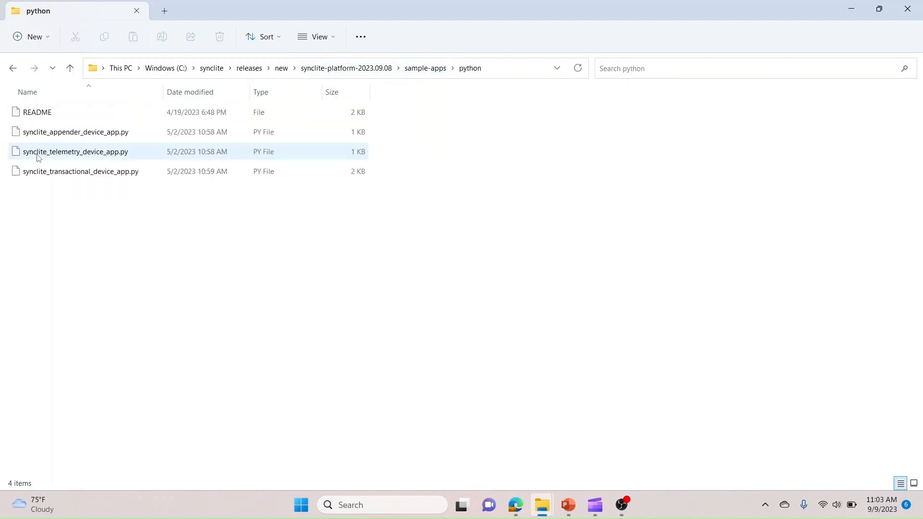